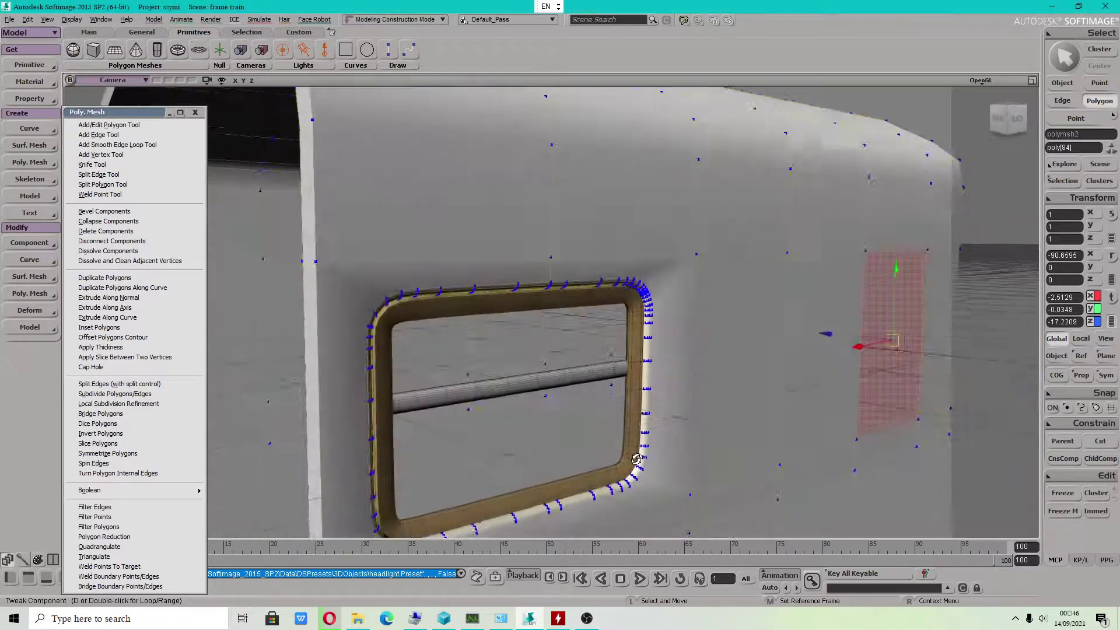
Examine the framed window opening and the surrounding side wall of the train carriage from several angles.
{"action": "middle_click_drag", "start_coordinate": [620, 455], "coordinate": [658, 407]}
{"action": "scroll", "coordinate": [657, 405], "scroll_direction": "down", "scroll_amount": 3}
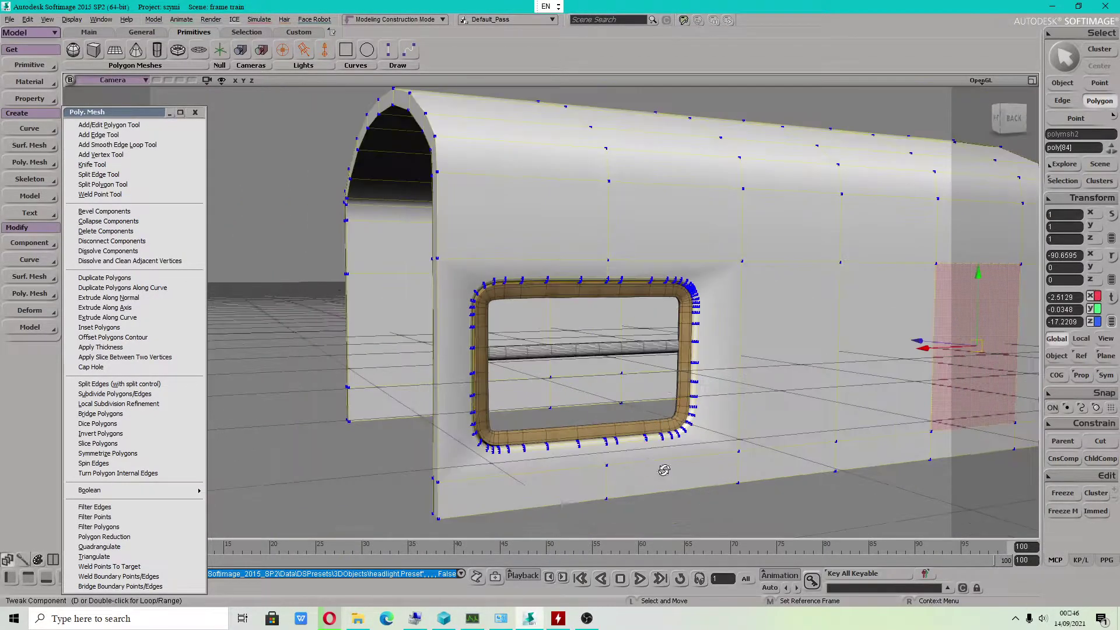
{"action": "key", "text": "s"}
{"action": "mouse_move", "coordinate": [663, 470]}
{"action": "left_mouse_down"}
{"action": "mouse_move", "coordinate": [677, 452]}
{"action": "mouse_move", "coordinate": [750, 457]}
{"action": "mouse_move", "coordinate": [658, 470]}
{"action": "left_mouse_up"}
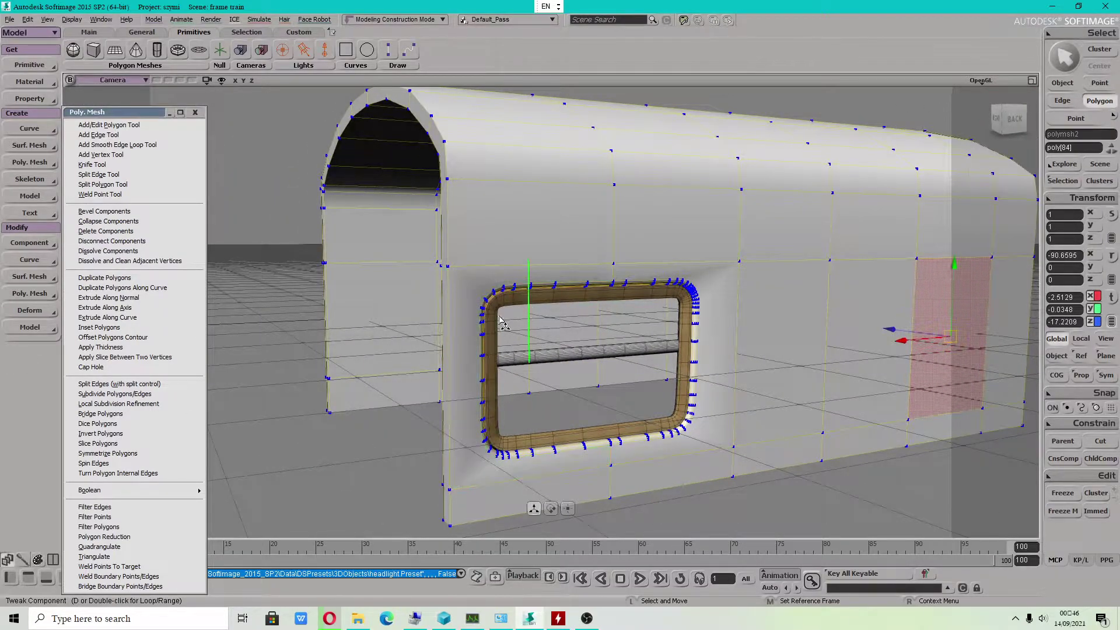
{"action": "key", "text": "s"}
{"action": "left_click_drag", "start_coordinate": [606, 420], "coordinate": [703, 441]}
{"action": "middle_click_drag", "start_coordinate": [559, 326], "coordinate": [744, 323]}
{"action": "left_click_drag", "start_coordinate": [743, 323], "coordinate": [603, 350]}
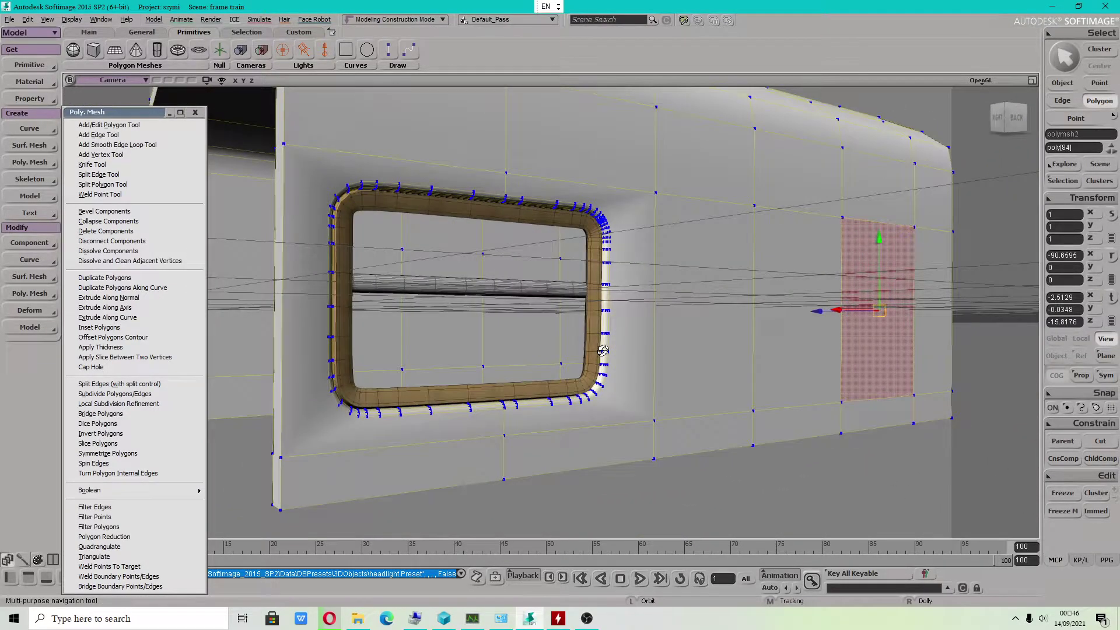
Switch to object selection and select the wooden frame train_window6 in the opening near the end of the carriage.
{"action": "key", "text": "v"}
{"action": "left_click", "coordinate": [1064, 85]}
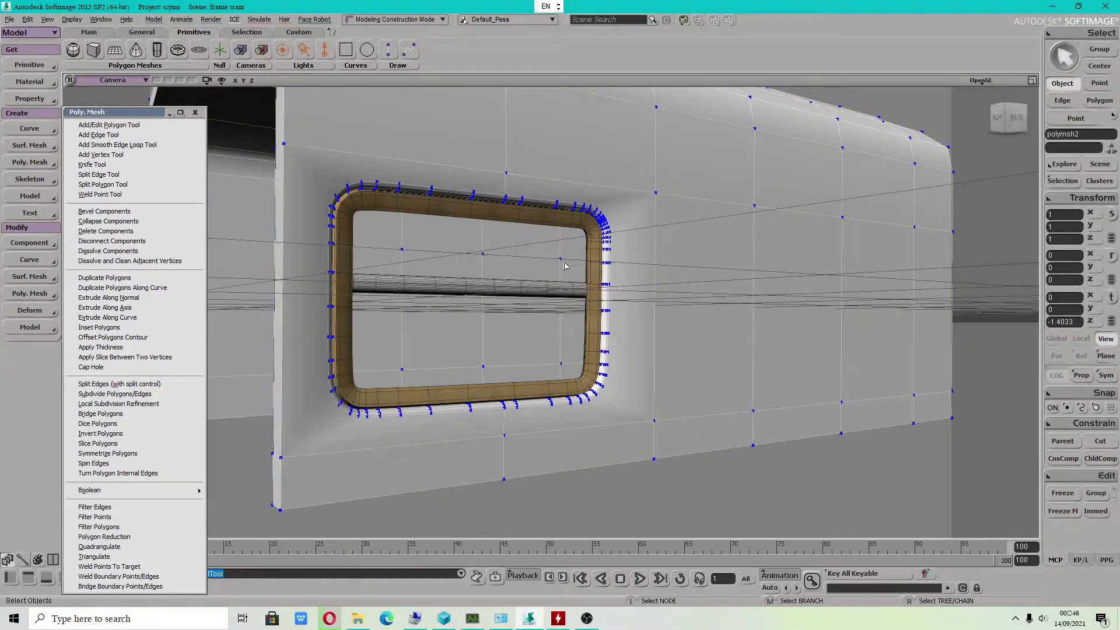
{"action": "left_click_drag", "start_coordinate": [565, 266], "coordinate": [667, 265]}
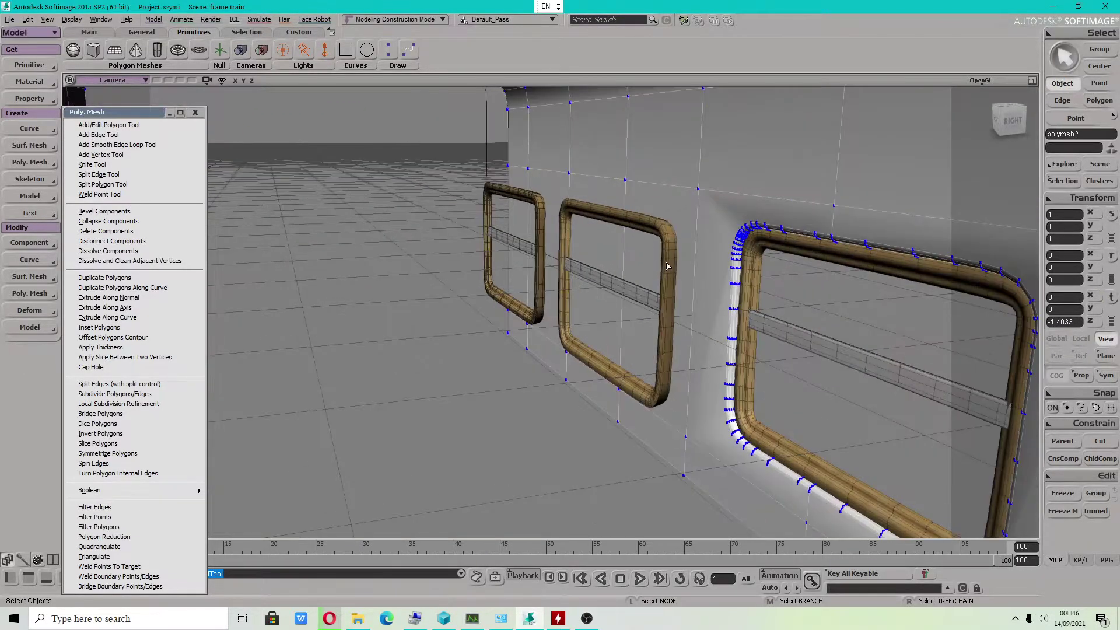
{"action": "scroll", "coordinate": [666, 266], "scroll_direction": "up", "scroll_amount": 3}
{"action": "left_click", "coordinate": [669, 267]}
{"action": "left_click", "coordinate": [620, 320], "text": "shift"}
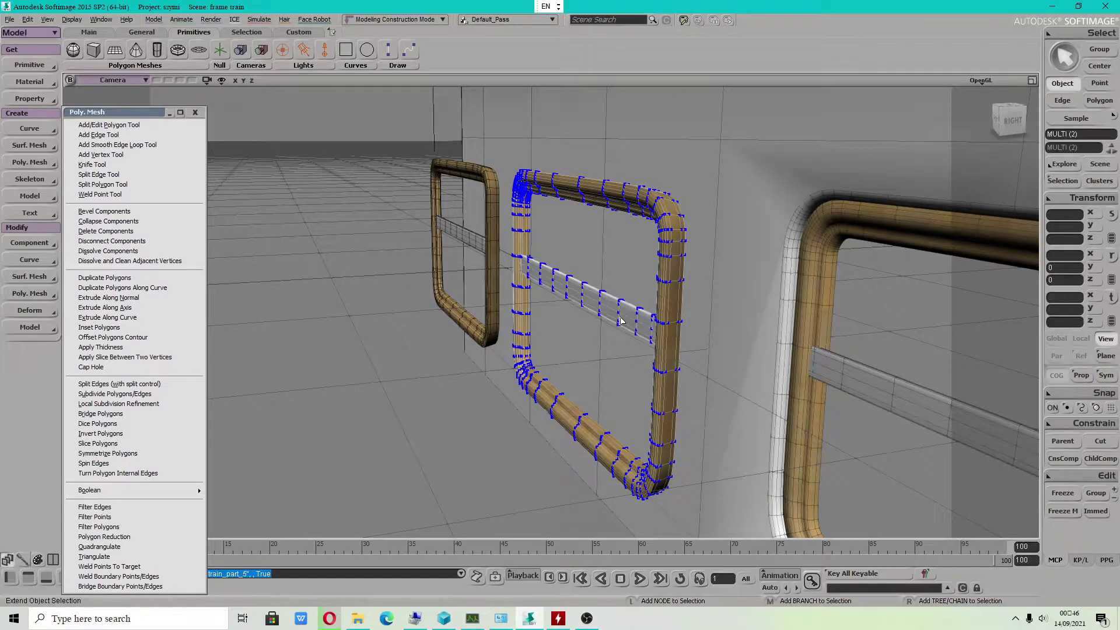
{"action": "right_click_drag", "start_coordinate": [720, 403], "coordinate": [579, 317]}
{"action": "scroll", "coordinate": [580, 317], "scroll_direction": "down", "scroll_amount": 2}
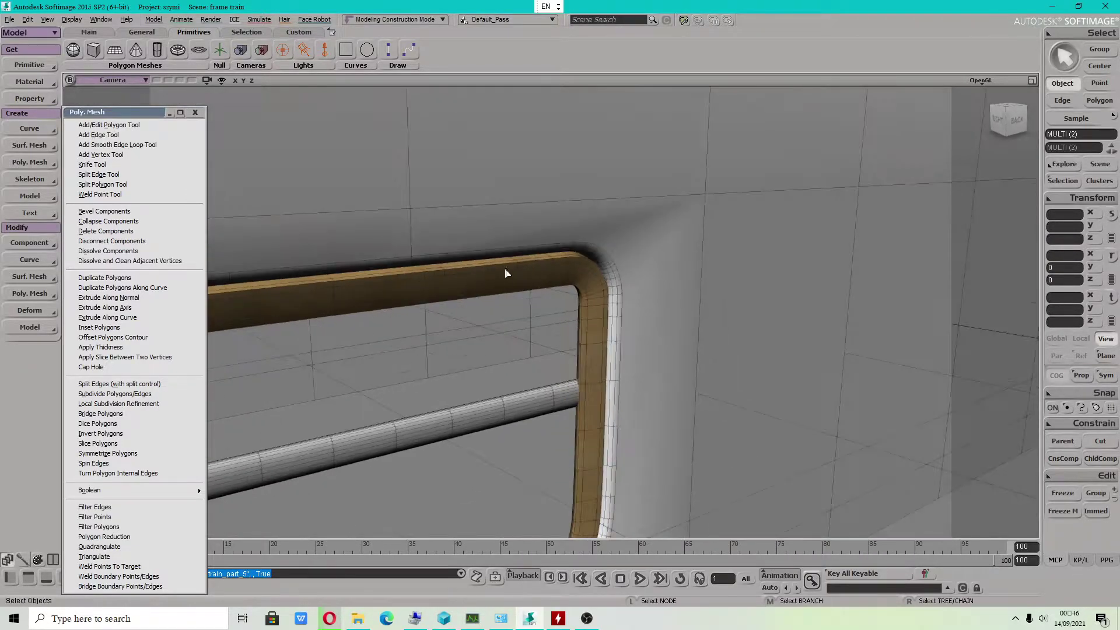
{"action": "left_click_drag", "start_coordinate": [506, 273], "coordinate": [560, 257]}
{"action": "left_click", "coordinate": [502, 241]}
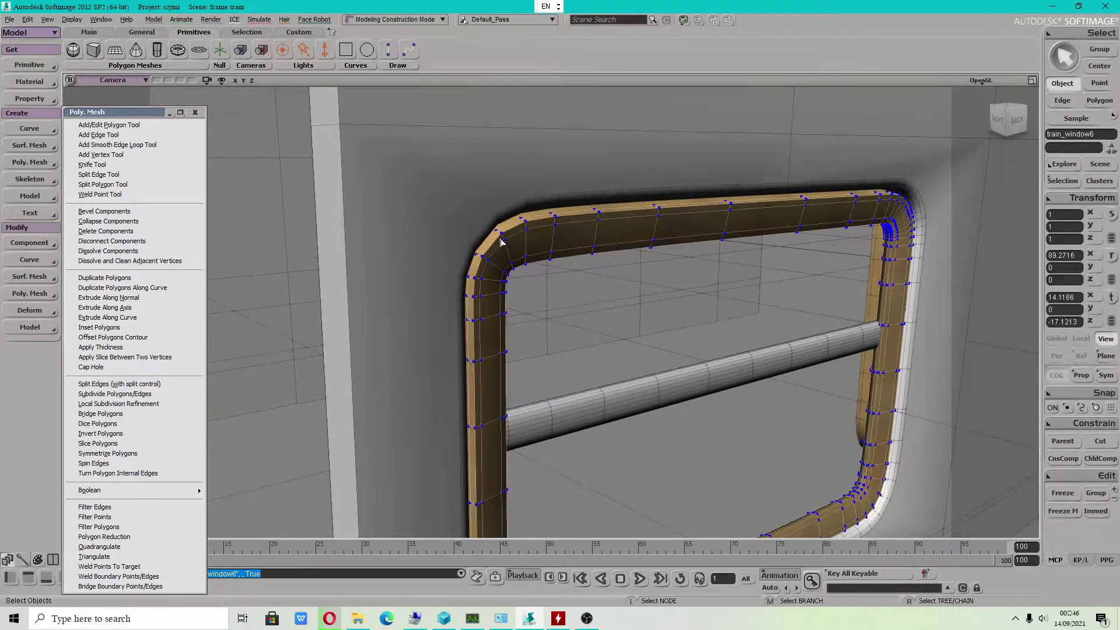
Select the complete edge loop running around the outer edge of the wooden window frame.
{"action": "key", "text": "m"}
{"action": "left_click", "coordinate": [521, 232]}
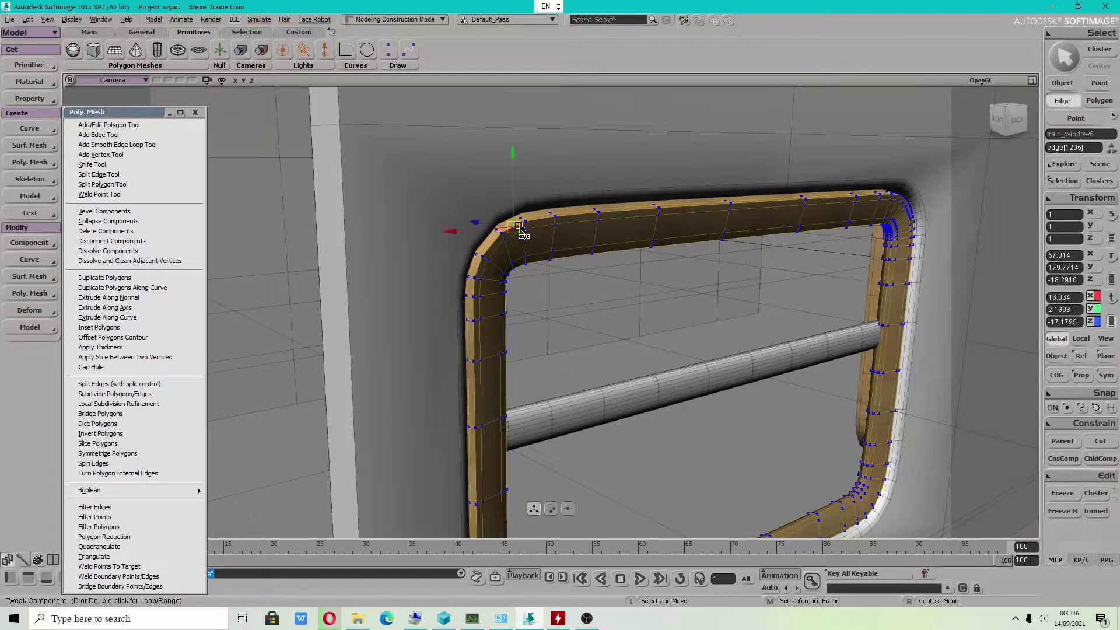
{"action": "double_click", "coordinate": [540, 226]}
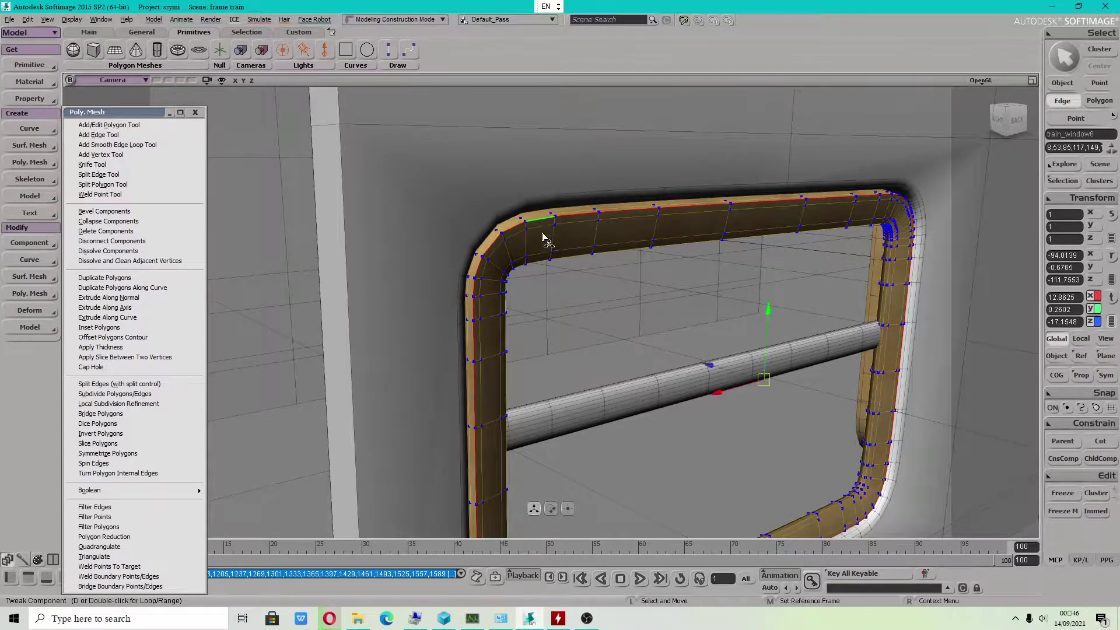
{"action": "scroll", "coordinate": [540, 239], "scroll_direction": "down", "scroll_amount": 3}
{"action": "scroll", "coordinate": [578, 324], "scroll_direction": "up", "scroll_amount": 4}
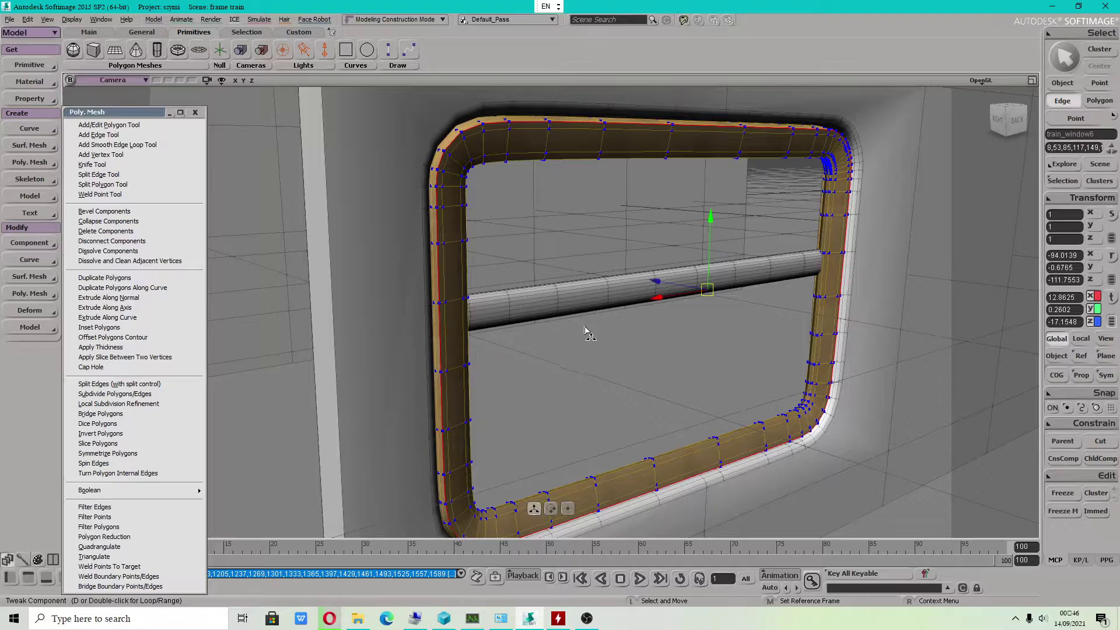
{"action": "scroll", "coordinate": [585, 331], "scroll_direction": "down", "scroll_amount": 2}
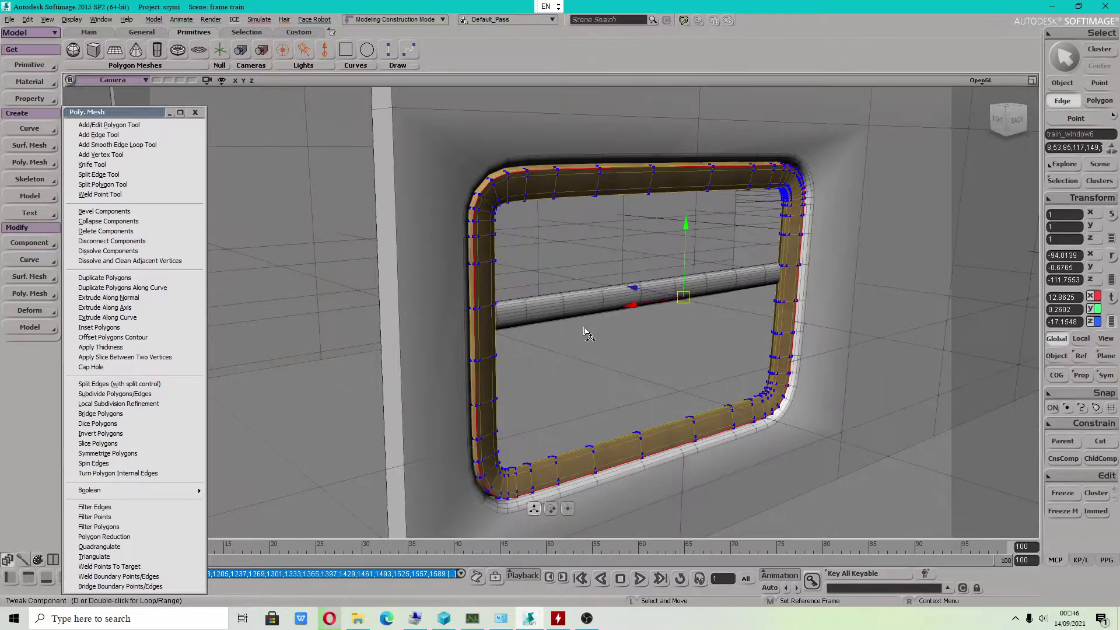
Minimize the floating Poly. Mesh palette and extract a curve from the window frame's selected edge loop.
{"action": "left_click", "coordinate": [41, 133]}
{"action": "left_click_drag", "start_coordinate": [136, 109], "coordinate": [150, 115]}
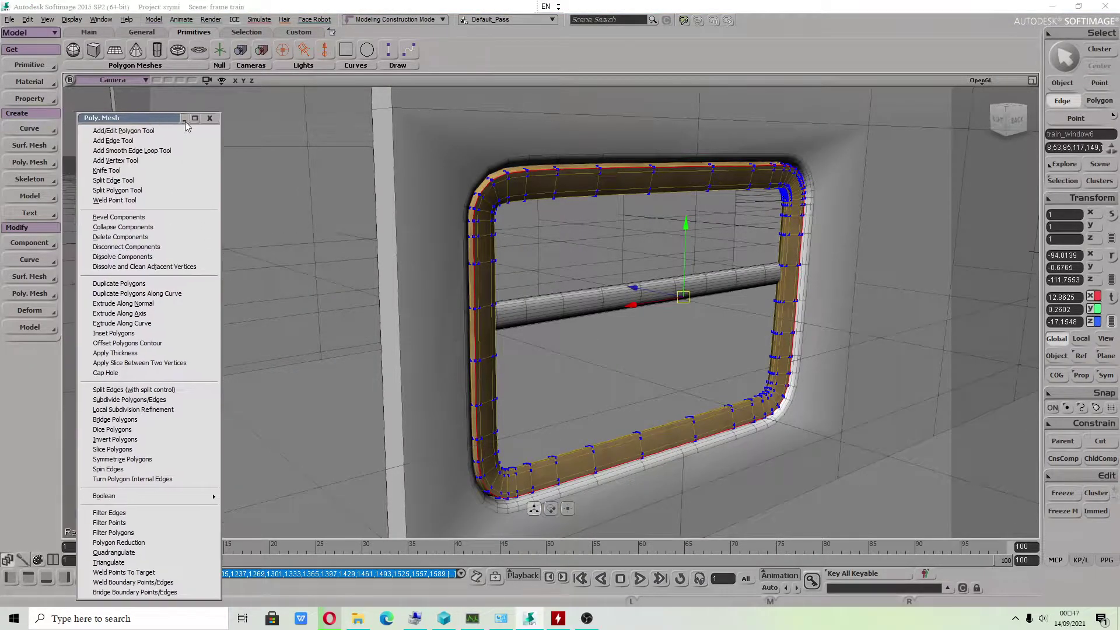
{"action": "left_click", "coordinate": [186, 120]}
{"action": "left_click", "coordinate": [36, 129]}
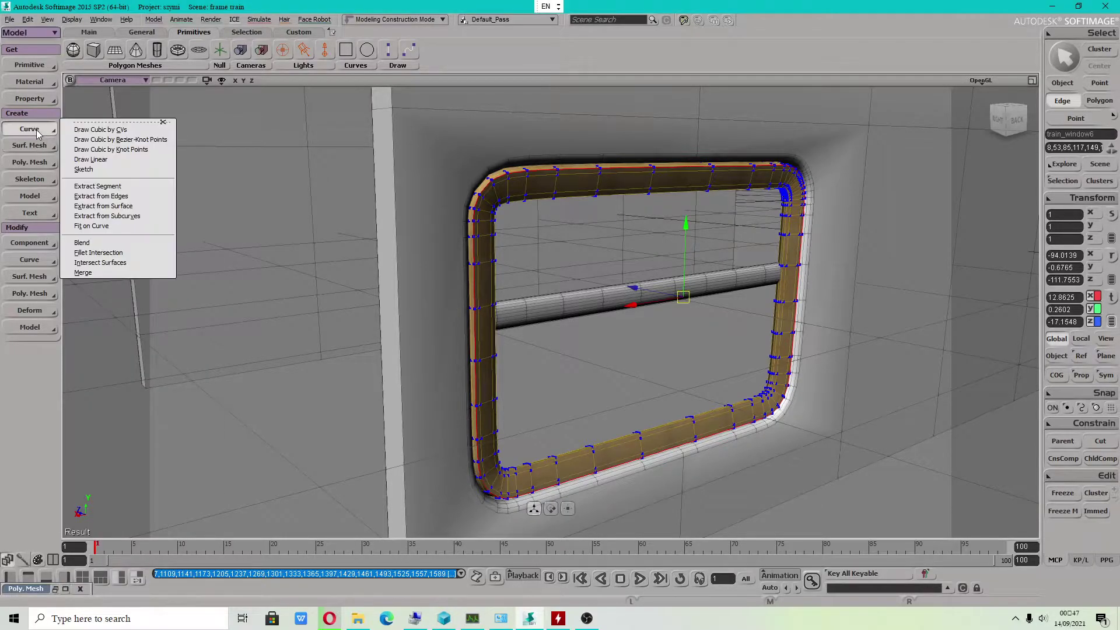
{"action": "left_click", "coordinate": [117, 197]}
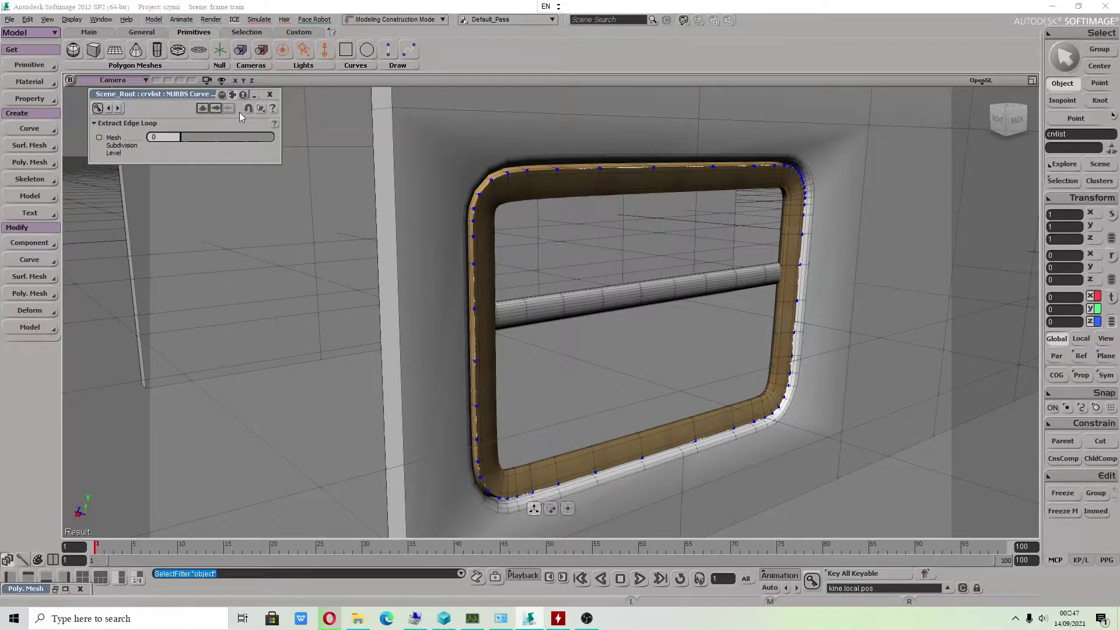
{"action": "left_click", "coordinate": [270, 94]}
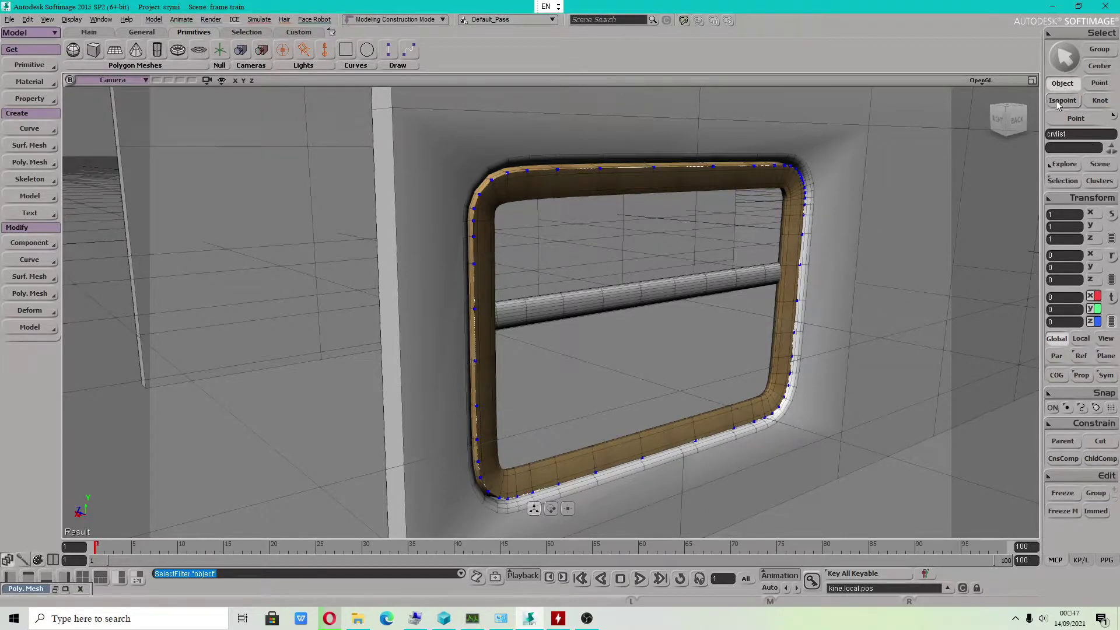
Move the extracted curve away from the frame along Z to about -0.58 and freeze it.
{"action": "key", "text": "space"}
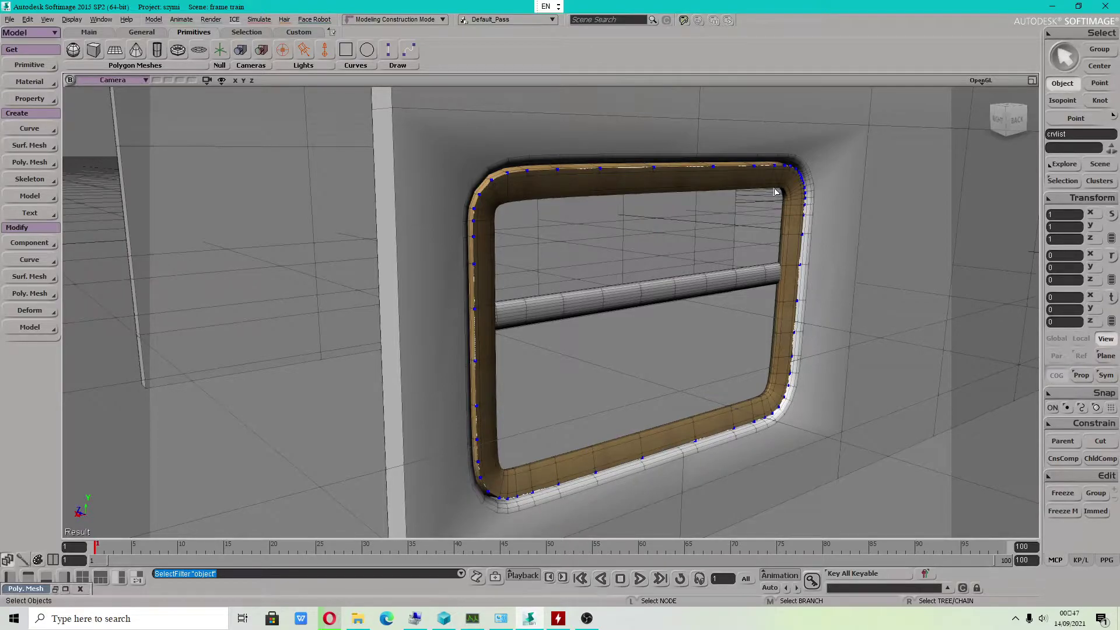
{"action": "left_click", "coordinate": [631, 173]}
{"action": "key", "text": "v"}
{"action": "left_click_drag", "start_coordinate": [650, 330], "coordinate": [677, 333]}
{"action": "left_click", "coordinate": [1063, 493]}
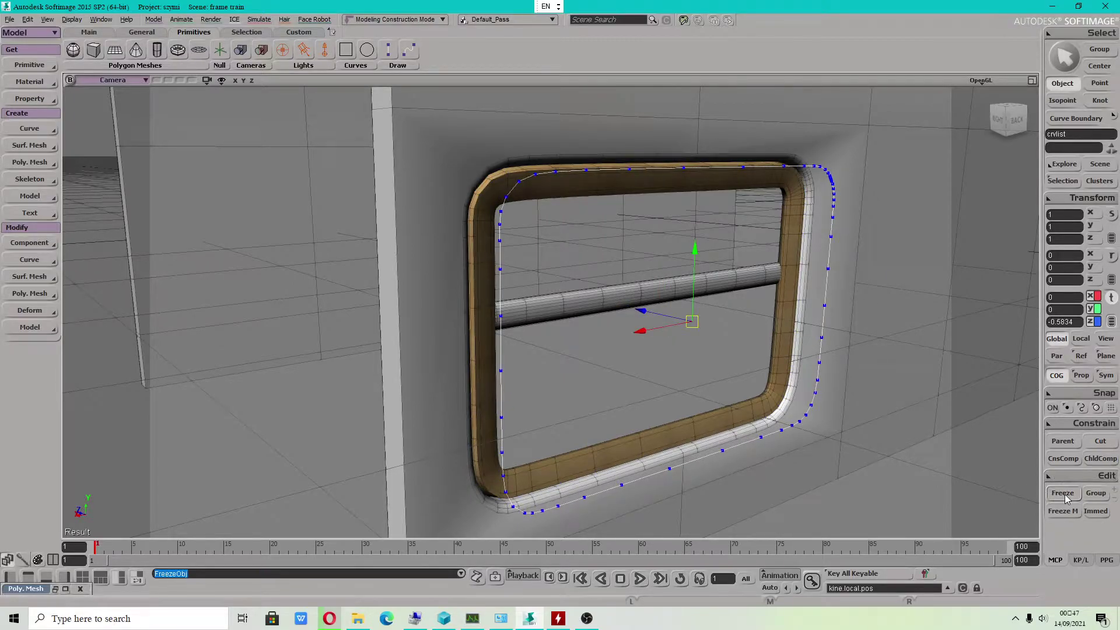
{"action": "left_click", "coordinate": [1060, 494]}
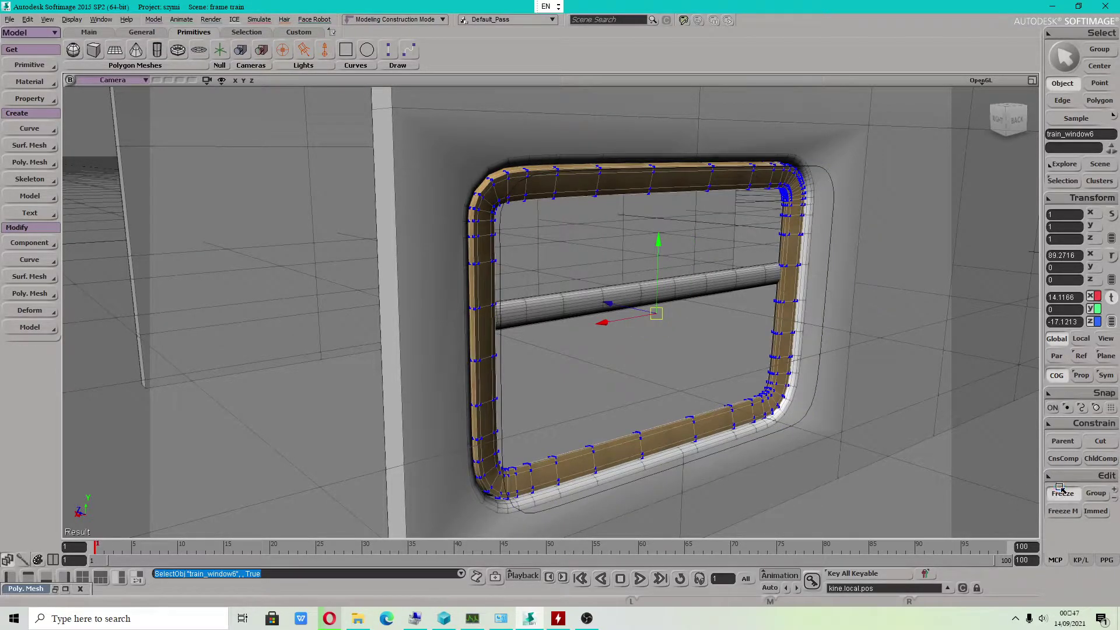
Select the extracted curve and move it along X to about -13.51, over the blank section of the side wall.
{"action": "left_click", "coordinate": [812, 383]}
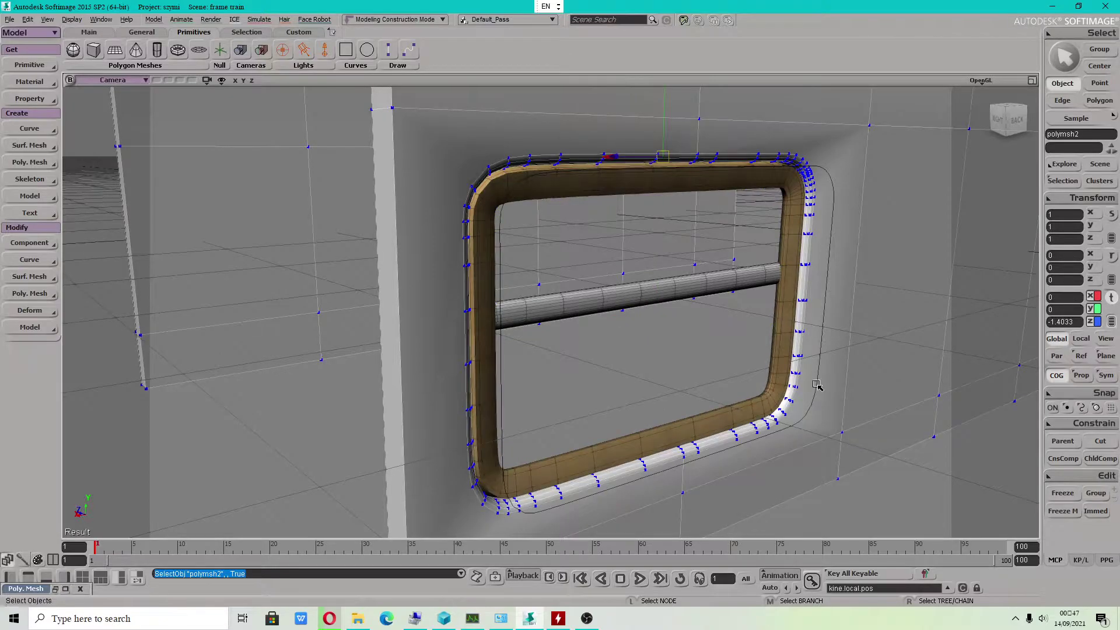
{"action": "left_click", "coordinate": [816, 384]}
{"action": "scroll", "coordinate": [823, 384], "scroll_direction": "down", "scroll_amount": 5}
{"action": "left_click_drag", "start_coordinate": [869, 384], "coordinate": [415, 341]}
{"action": "scroll", "coordinate": [415, 341], "scroll_direction": "up", "scroll_amount": 2}
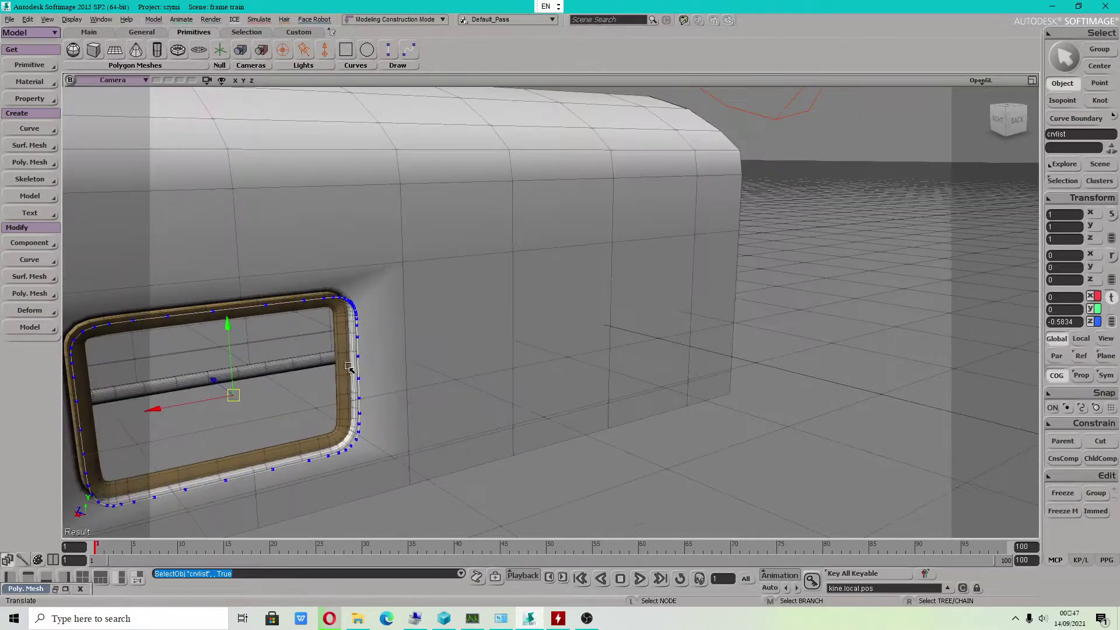
{"action": "left_click_drag", "start_coordinate": [215, 402], "coordinate": [634, 349]}
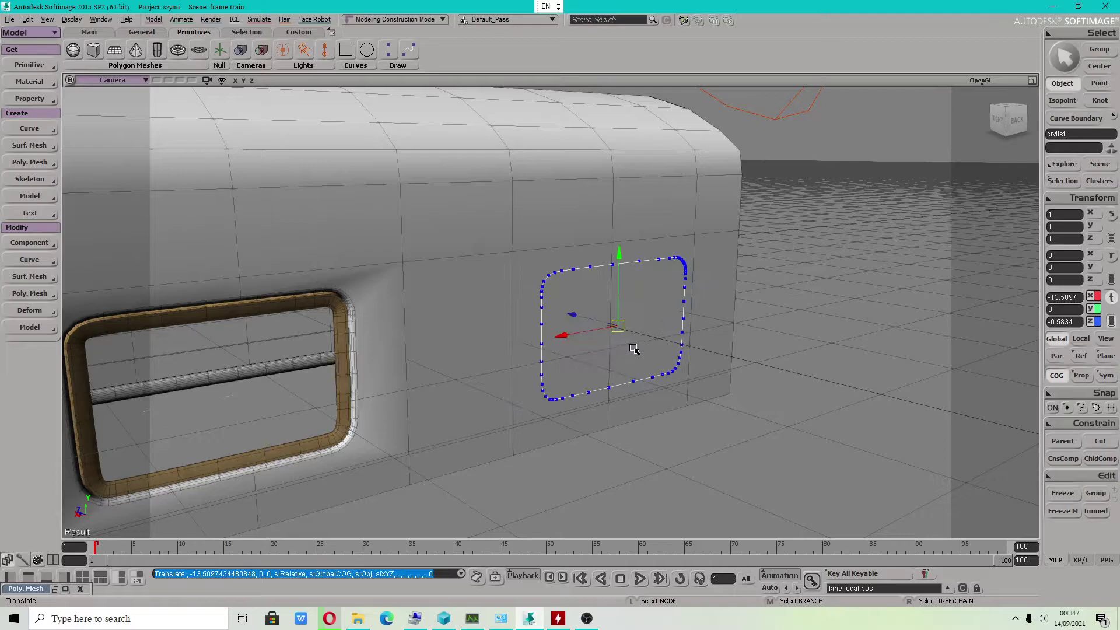
Create a polygon mesh by extruding the curve along the Z axis with a length of 10.
{"action": "scroll", "coordinate": [635, 349], "scroll_direction": "up", "scroll_amount": 2}
{"action": "scroll", "coordinate": [671, 318], "scroll_direction": "up", "scroll_amount": 2}
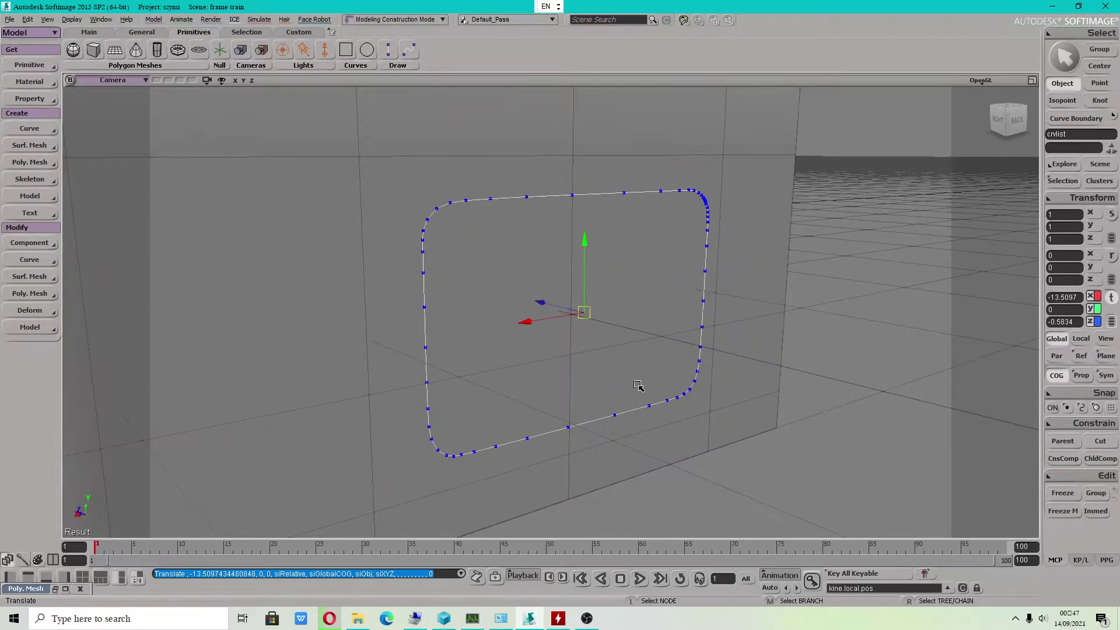
{"action": "key", "text": "s"}
{"action": "mouse_move", "coordinate": [638, 385]}
{"action": "right_mouse_down"}
{"action": "mouse_move", "coordinate": [650, 385]}
{"action": "mouse_move", "coordinate": [645, 377]}
{"action": "right_mouse_up"}
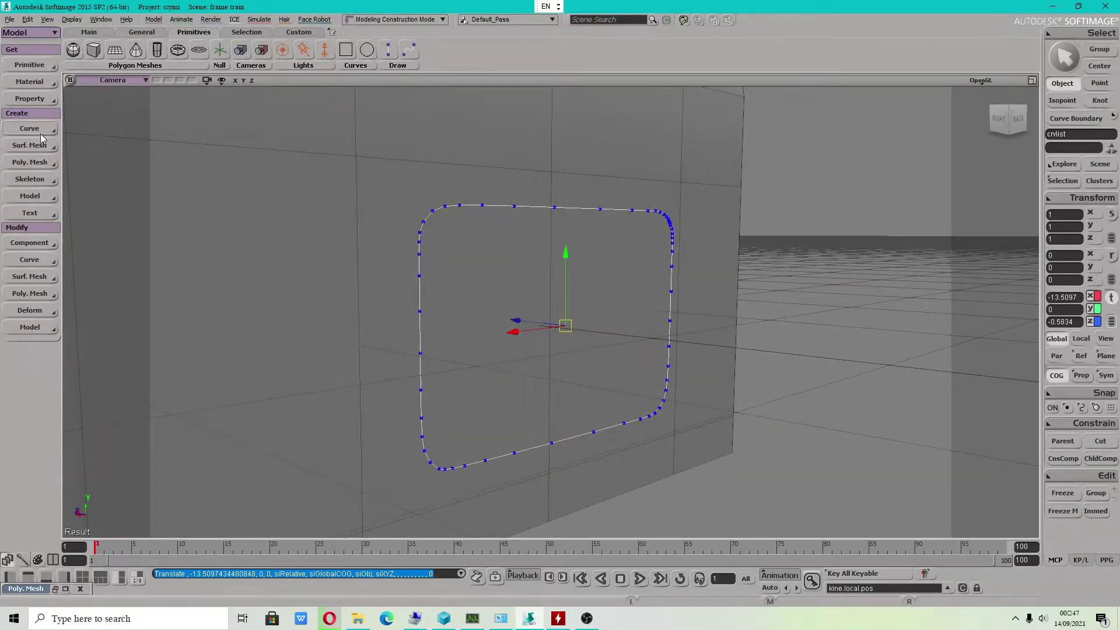
{"action": "left_click", "coordinate": [51, 168]}
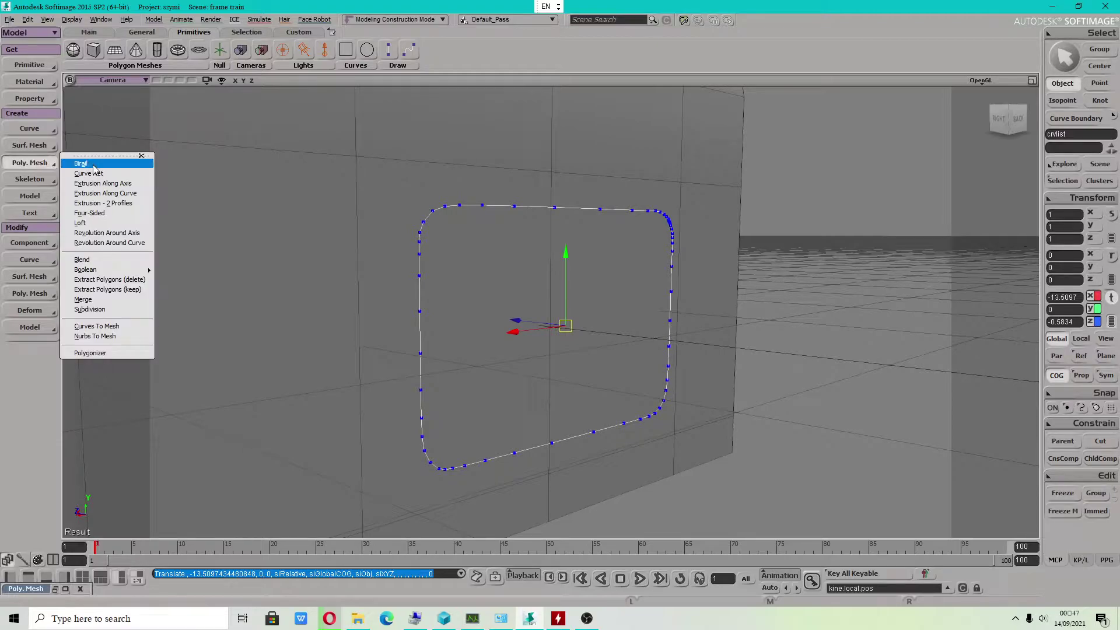
{"action": "left_click", "coordinate": [121, 185]}
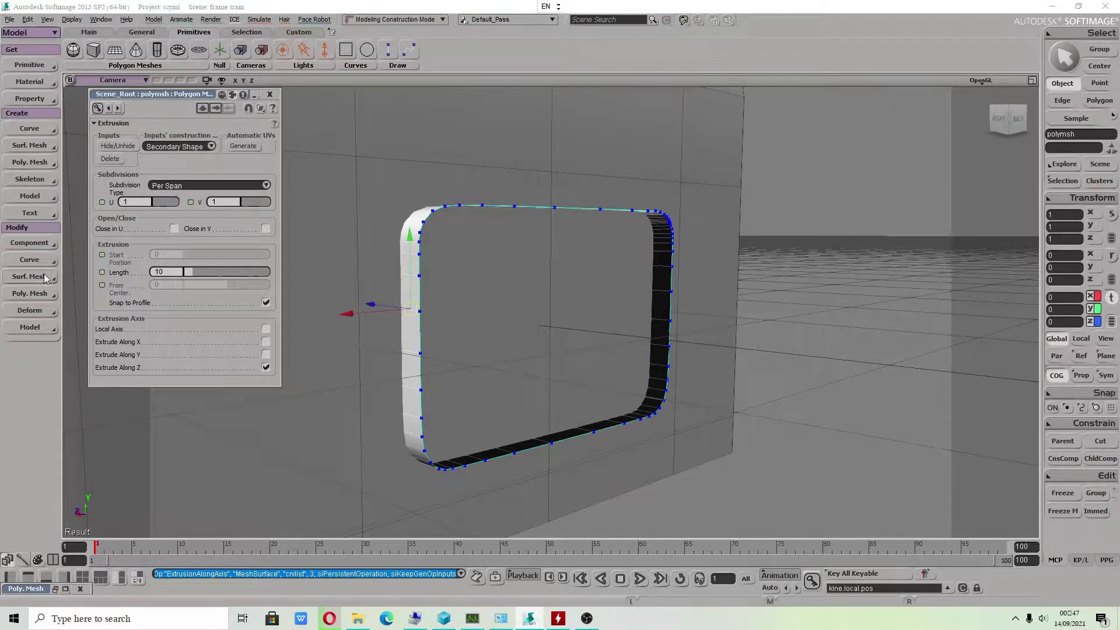
{"action": "left_click", "coordinate": [30, 292]}
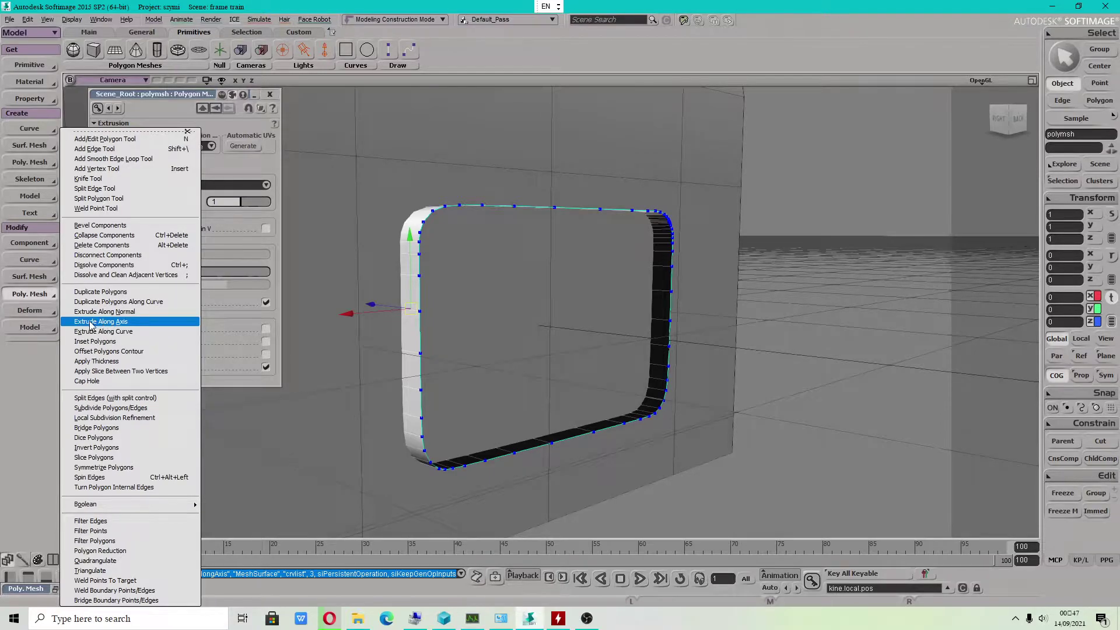
{"action": "left_click", "coordinate": [33, 163]}
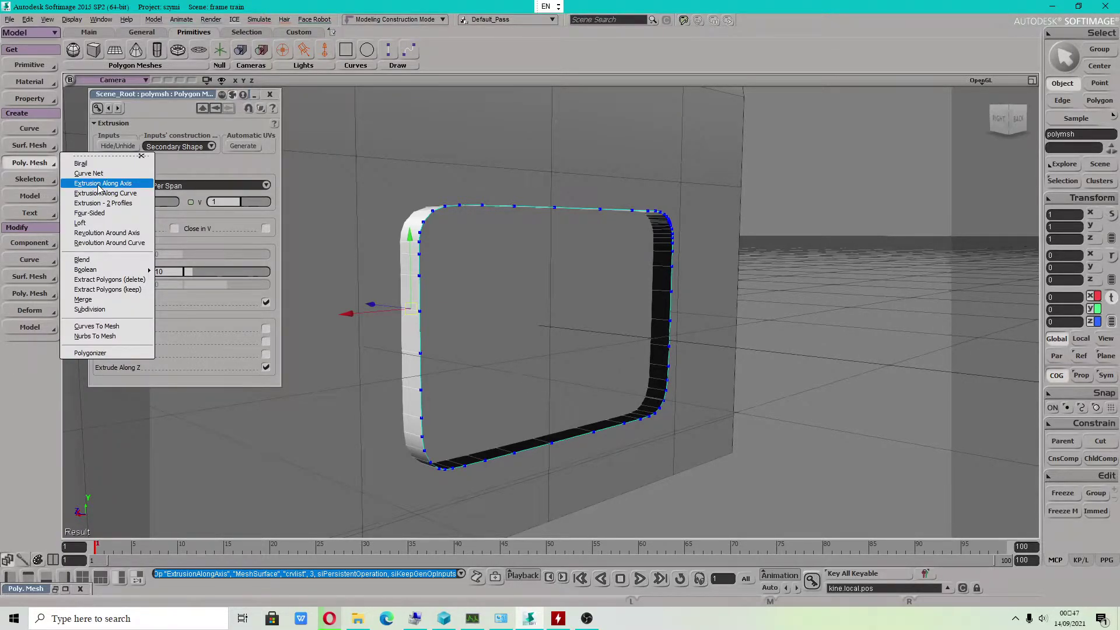
{"action": "left_click", "coordinate": [270, 94]}
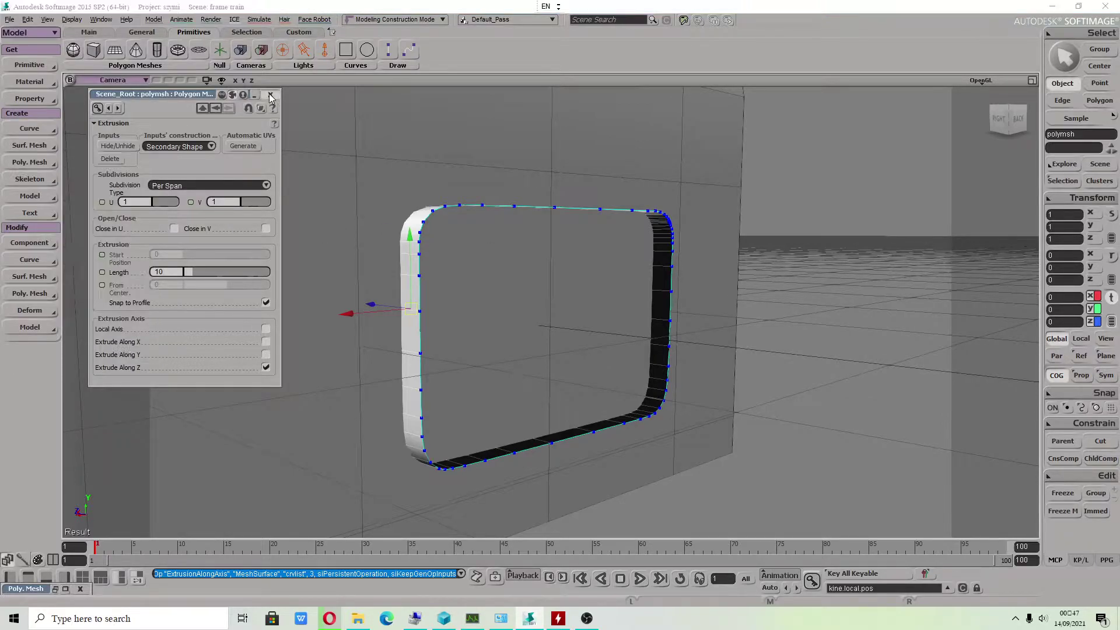
Shift the extruded mesh along Z to about 0.318, relative to its profile curve at the side wall.
{"action": "key", "text": "s"}
{"action": "right_click_drag", "start_coordinate": [478, 245], "coordinate": [522, 438]}
{"action": "left_click_drag", "start_coordinate": [523, 438], "coordinate": [524, 456]}
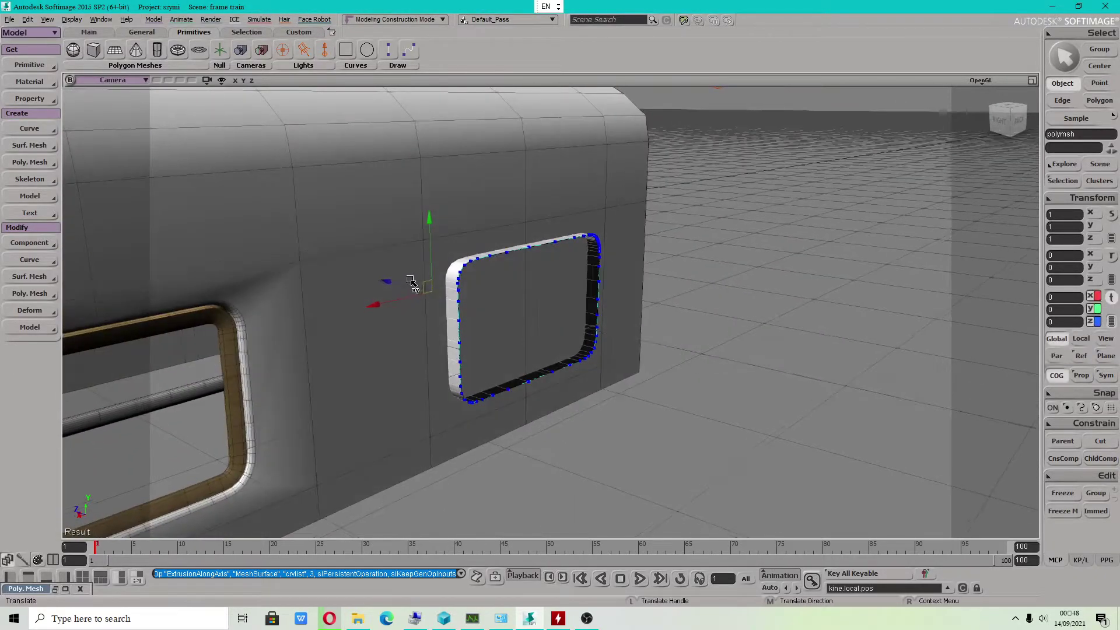
{"action": "left_click_drag", "start_coordinate": [406, 285], "coordinate": [462, 359]}
{"action": "left_click", "coordinate": [458, 361]}
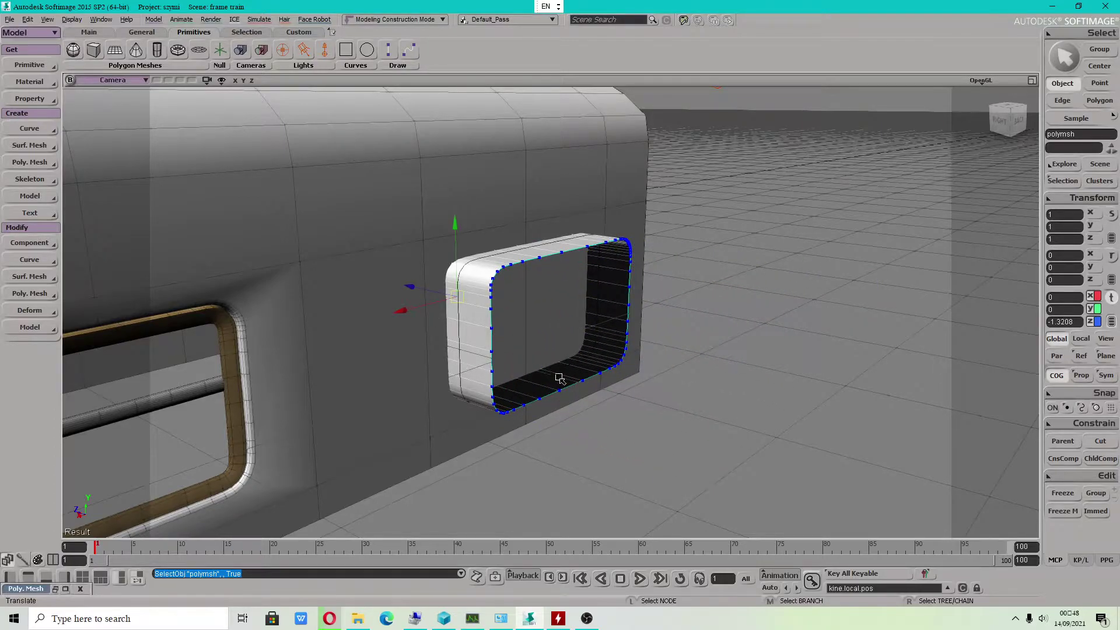
{"action": "left_click_drag", "start_coordinate": [436, 291], "coordinate": [481, 371]}
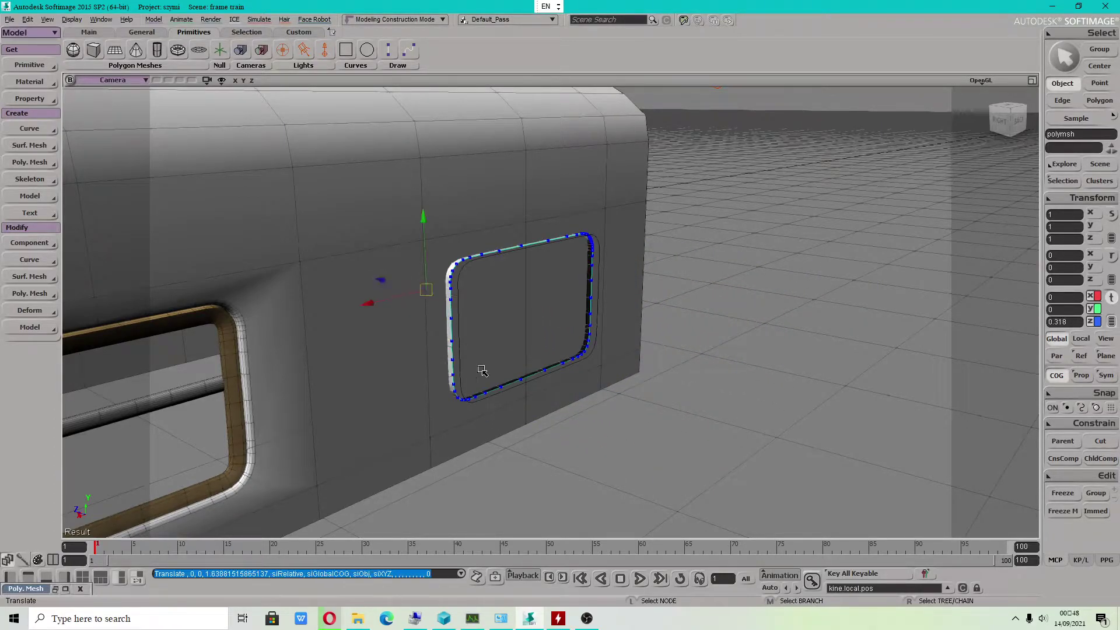
Pull the profile curve outward along Z so the linked extrusion protrudes well out of the side wall.
{"action": "left_click", "coordinate": [459, 370]}
{"action": "left_click_drag", "start_coordinate": [505, 325], "coordinate": [656, 392]}
{"action": "left_click", "coordinate": [810, 460]}
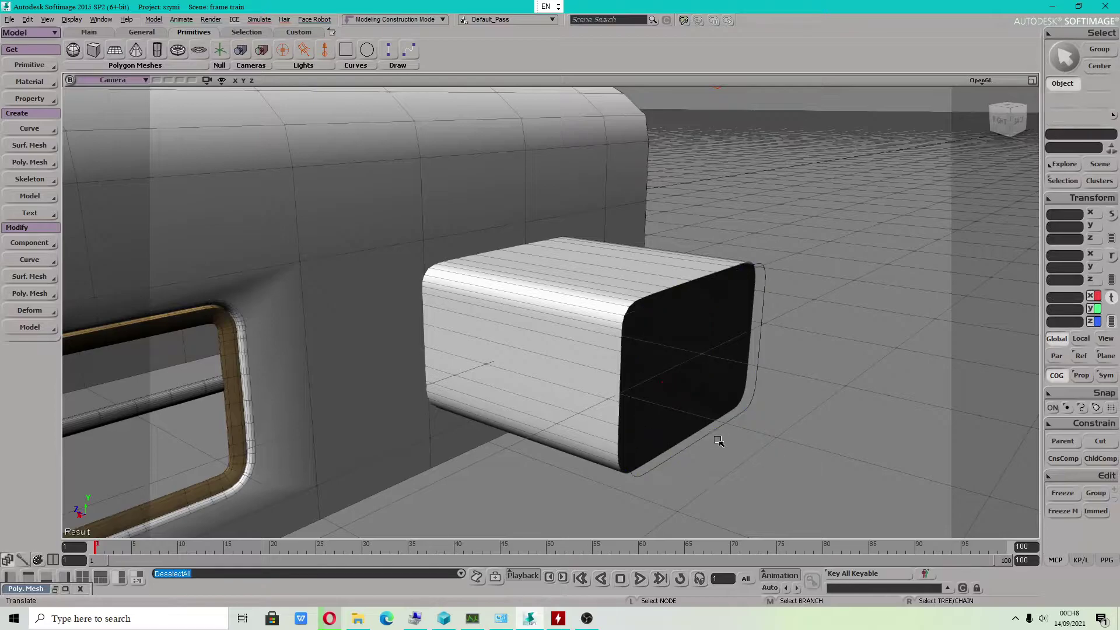
Freeze the extruded window-shaped mesh to detach it from its profile curve, and clear the selection.
{"action": "left_click", "coordinate": [706, 440]}
{"action": "left_click", "coordinate": [1063, 494]}
{"action": "left_click", "coordinate": [588, 297]}
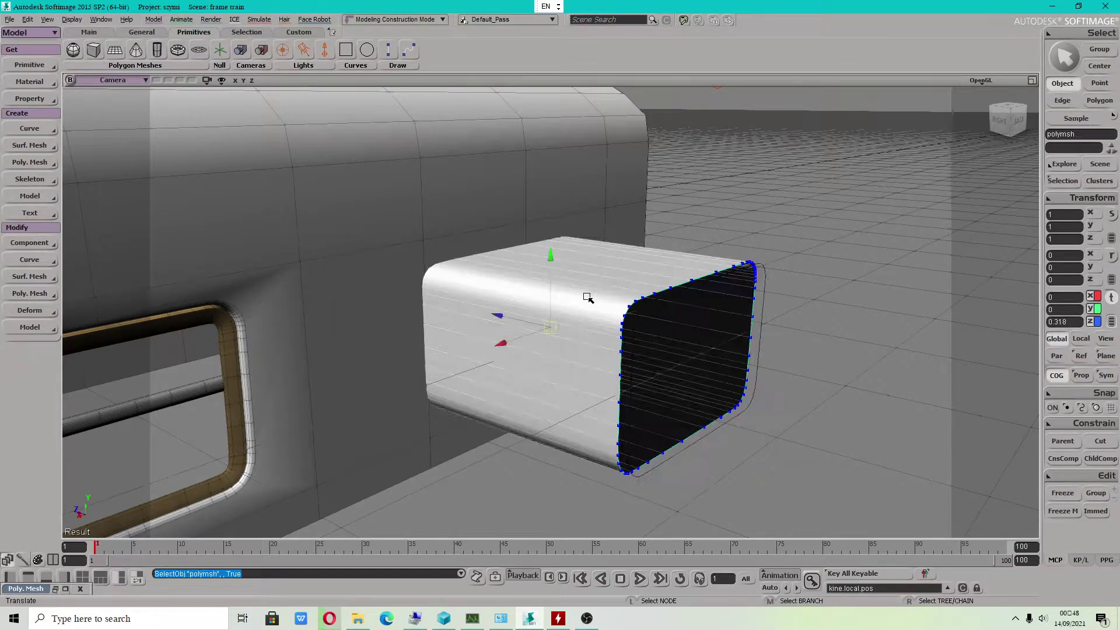
{"action": "left_click", "coordinate": [1063, 495]}
{"action": "left_click", "coordinate": [762, 392]}
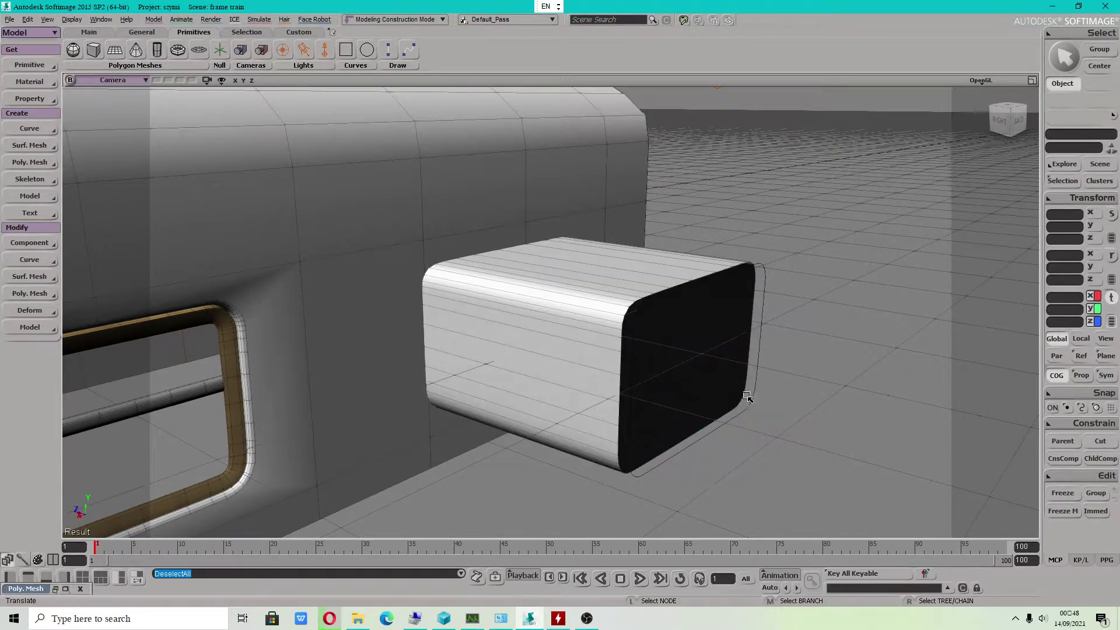
Move the profile curve away from the extruded window mesh along X to about -28.44.
{"action": "left_click", "coordinate": [751, 400]}
{"action": "left_click_drag", "start_coordinate": [672, 384], "coordinate": [863, 280]}
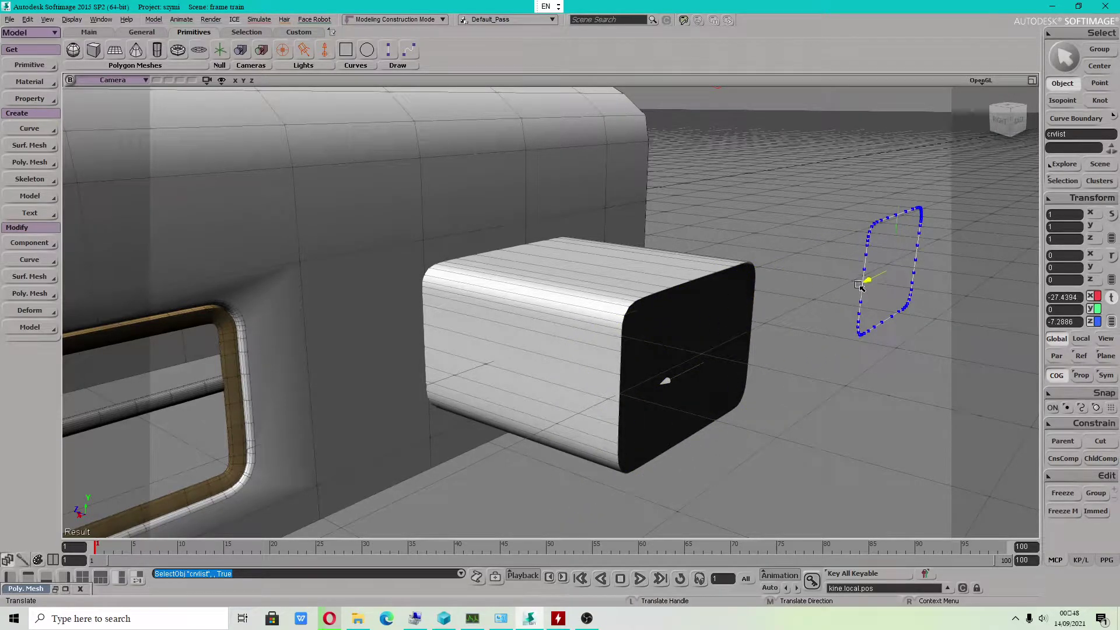
{"action": "left_click", "coordinate": [608, 305]}
{"action": "left_click", "coordinate": [861, 296]}
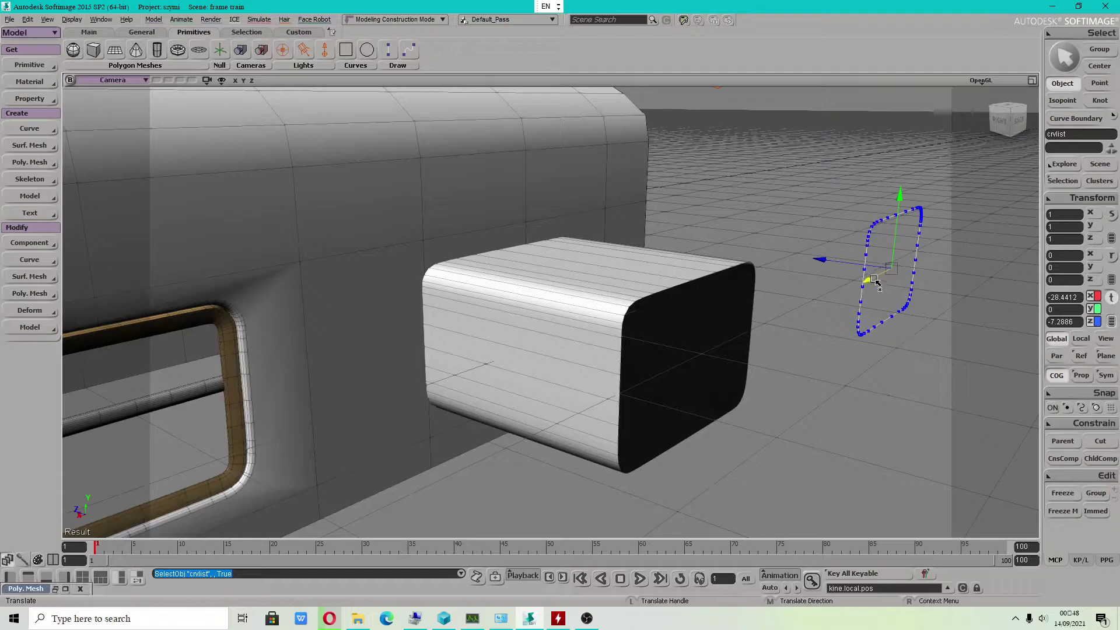
Position the extruded window mesh at about -0.708 on X and 4.476 on Z so it pierces the side wall.
{"action": "left_click", "coordinate": [694, 275]}
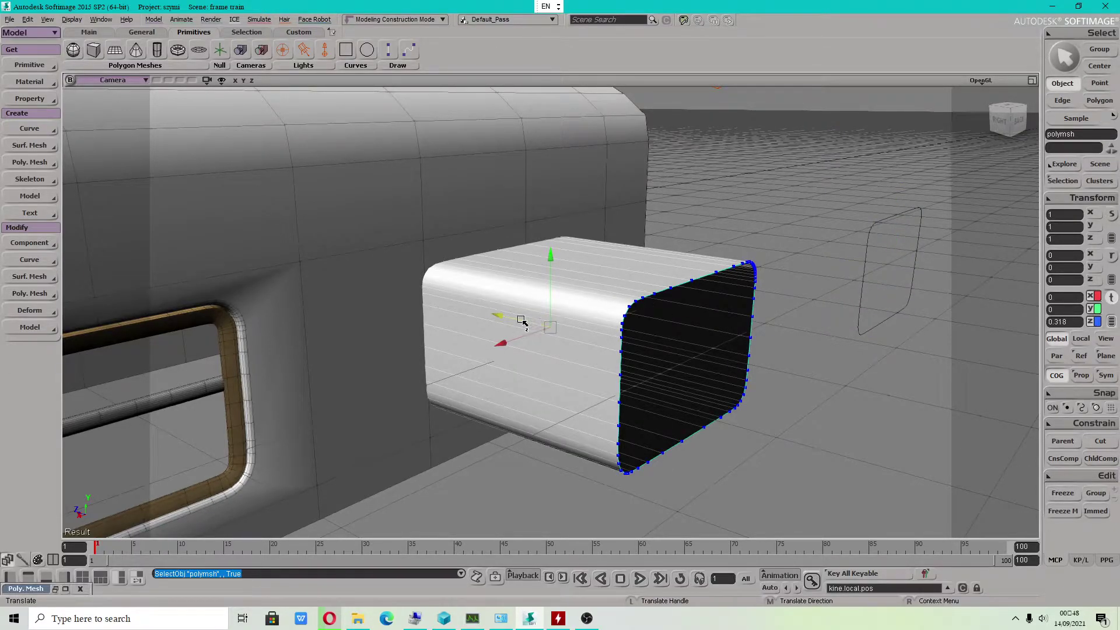
{"action": "left_click_drag", "start_coordinate": [521, 322], "coordinate": [428, 299]}
{"action": "key", "text": "s"}
{"action": "right_click_drag", "start_coordinate": [577, 377], "coordinate": [535, 362]}
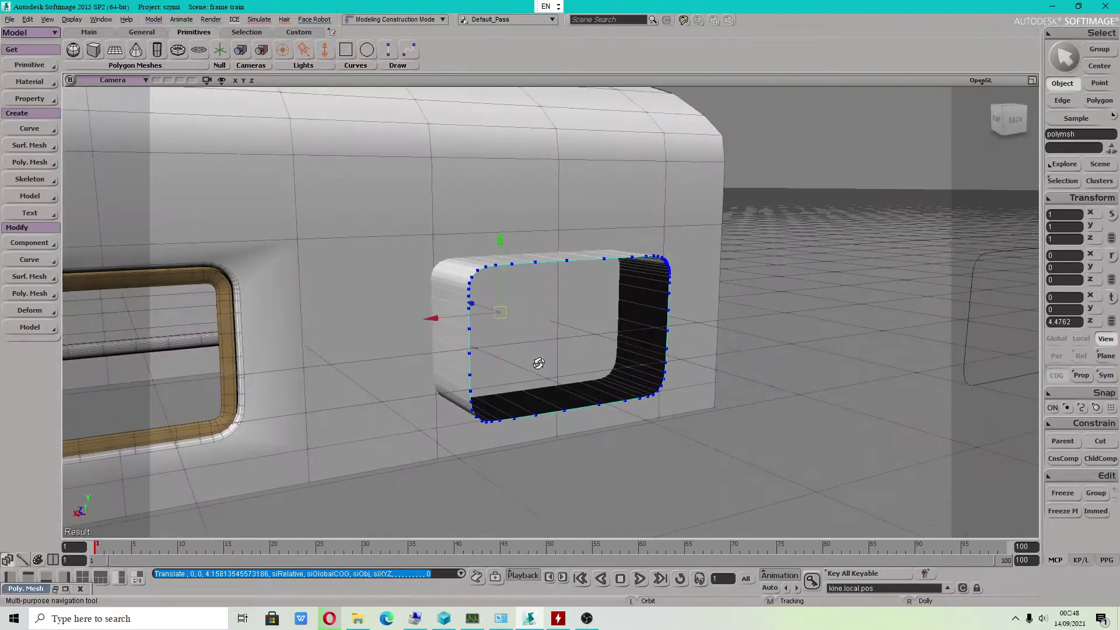
{"action": "mouse_move", "coordinate": [454, 317]}
{"action": "left_mouse_down"}
{"action": "mouse_move", "coordinate": [474, 315]}
{"action": "mouse_move", "coordinate": [450, 317]}
{"action": "left_mouse_up"}
{"action": "middle_click_drag", "start_coordinate": [450, 317], "coordinate": [564, 435]}
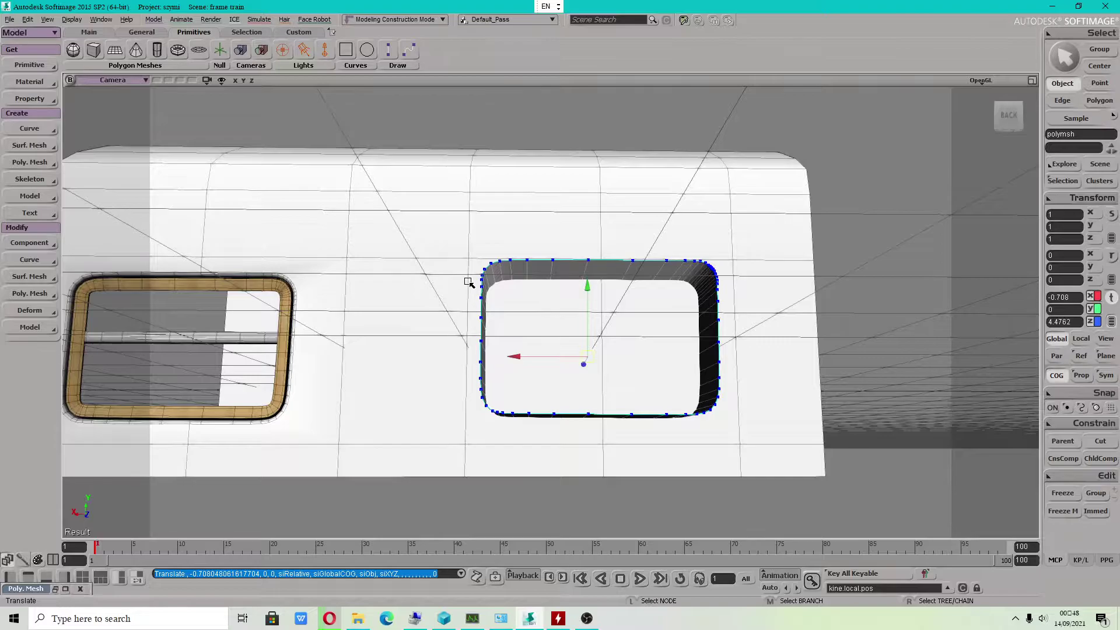
{"action": "middle_click_drag", "start_coordinate": [452, 286], "coordinate": [447, 335]}
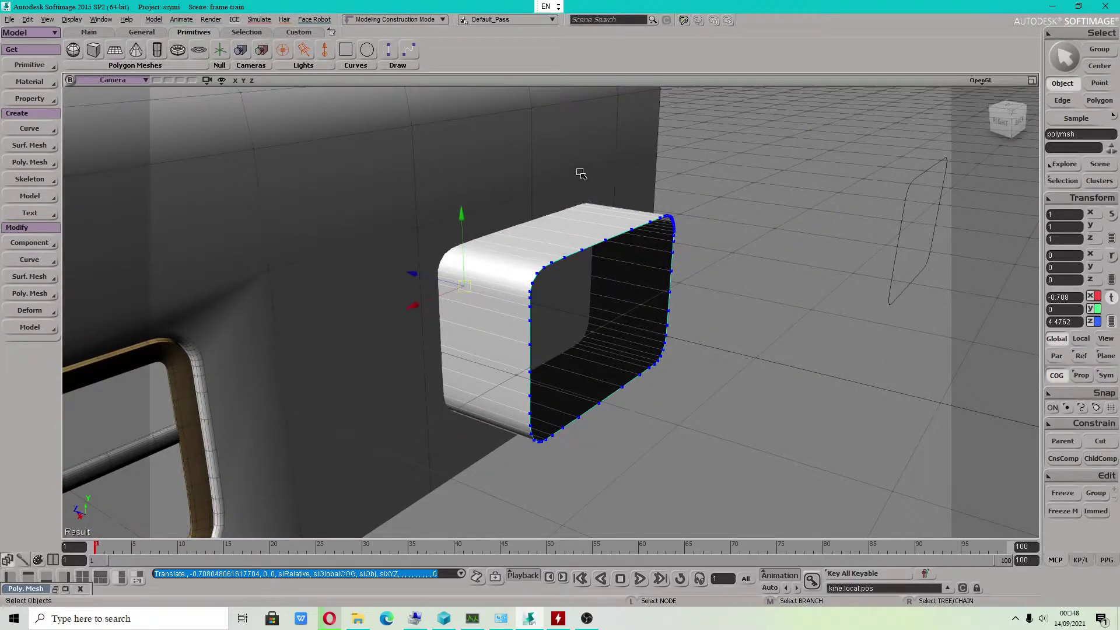
Create a Boolean Difference that subtracts the extruded window mesh from the carriage body.
{"action": "left_click", "coordinate": [581, 173]}
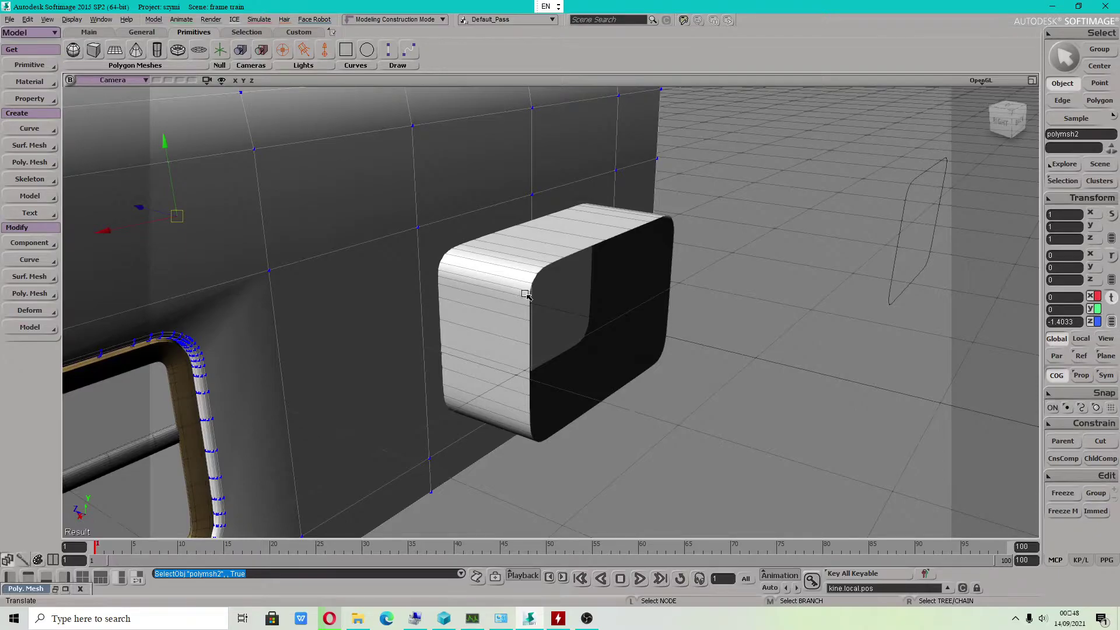
{"action": "left_click", "coordinate": [483, 286], "text": "shift"}
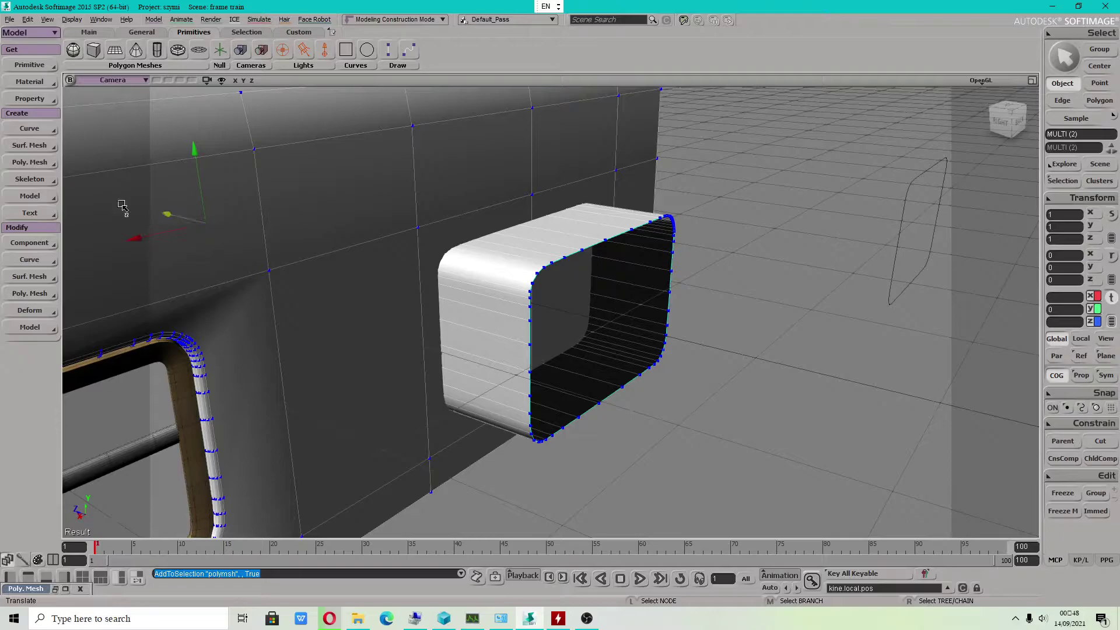
{"action": "left_click", "coordinate": [32, 162]}
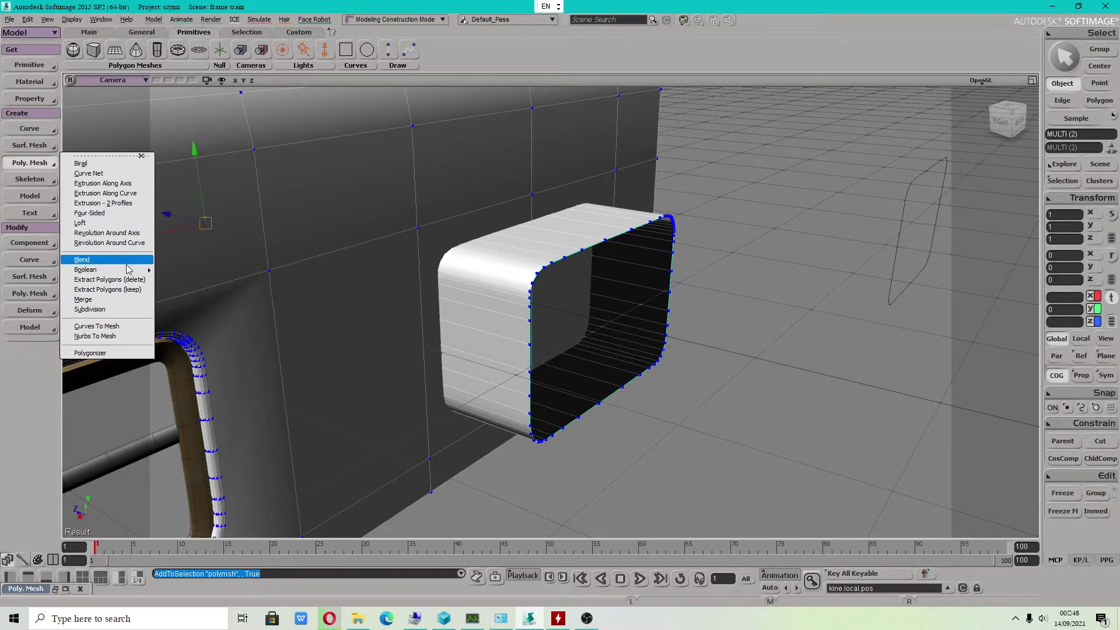
{"action": "mouse_move", "coordinate": [128, 272]}
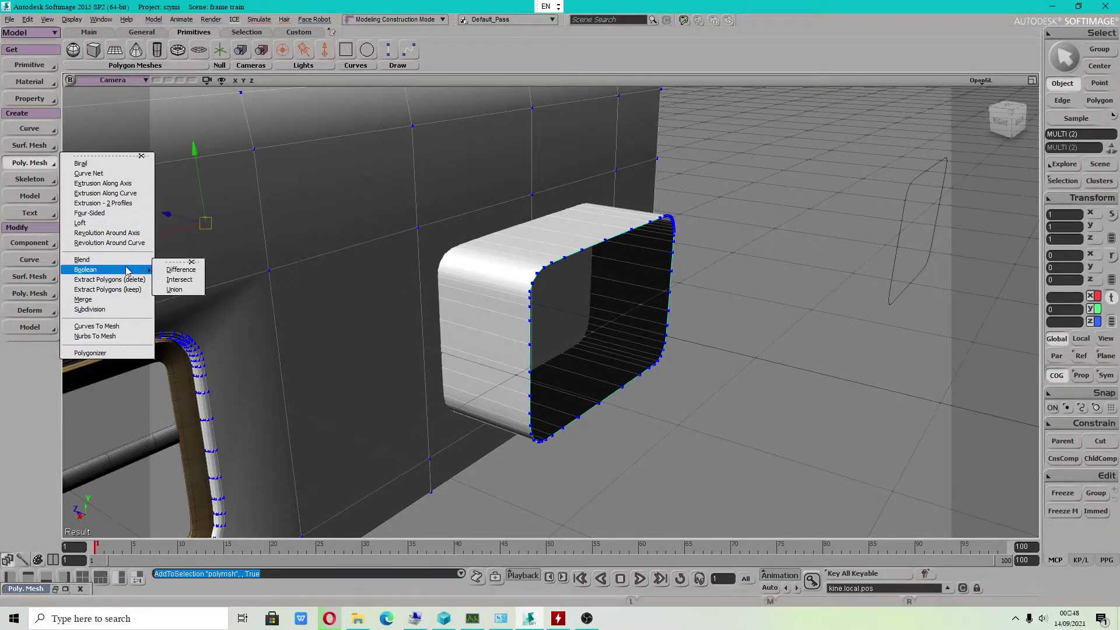
{"action": "left_click", "coordinate": [181, 270]}
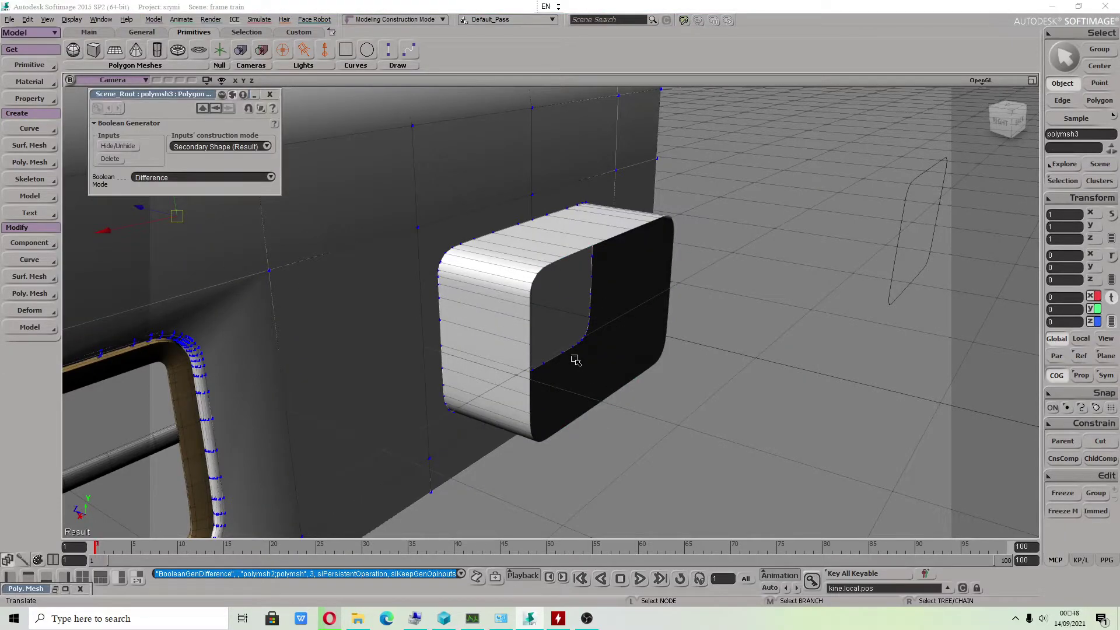
Shift the cutter mesh along Z to about 4.003 to adjust how far it passes through the wall.
{"action": "key", "text": "s"}
{"action": "mouse_move", "coordinate": [669, 418]}
{"action": "left_mouse_down"}
{"action": "mouse_move", "coordinate": [707, 392]}
{"action": "mouse_move", "coordinate": [665, 402]}
{"action": "mouse_move", "coordinate": [690, 419]}
{"action": "left_mouse_up"}
{"action": "key", "text": "v"}
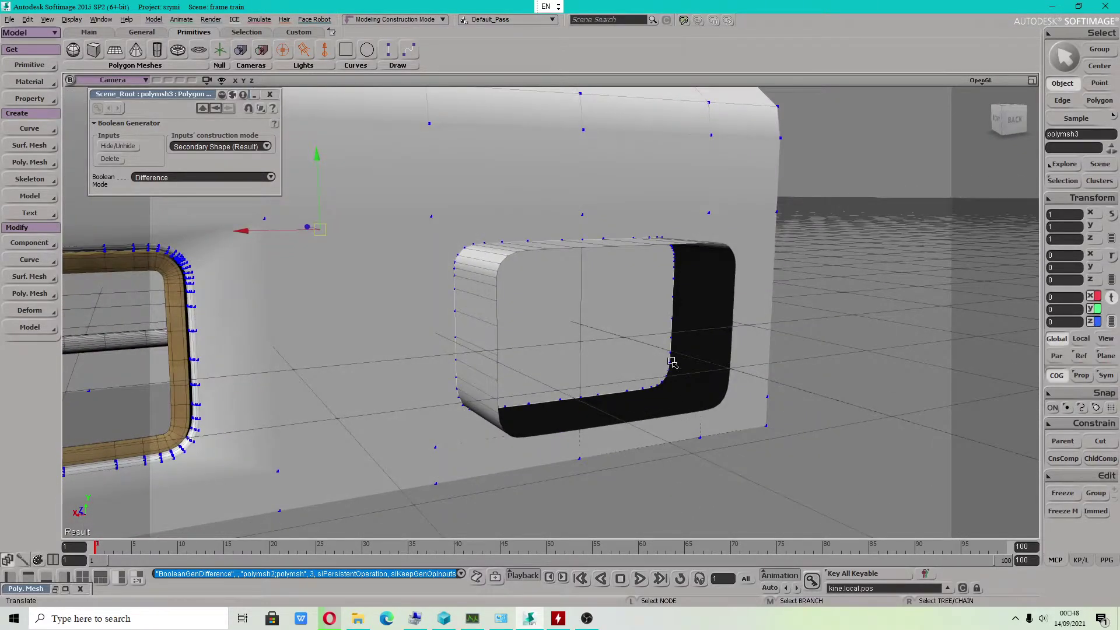
{"action": "left_click", "coordinate": [660, 171]}
{"action": "left_click", "coordinate": [492, 274]}
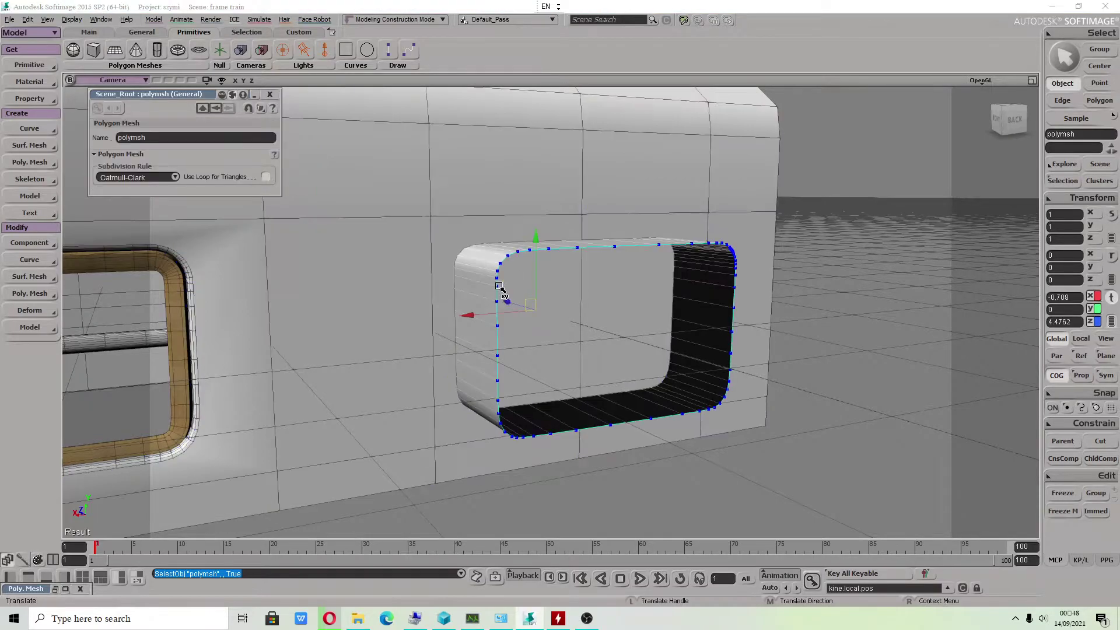
{"action": "mouse_move", "coordinate": [512, 303]}
{"action": "left_mouse_down"}
{"action": "mouse_move", "coordinate": [519, 320]}
{"action": "mouse_move", "coordinate": [507, 318]}
{"action": "left_mouse_up"}
{"action": "key", "text": "s"}
{"action": "right_click_drag", "start_coordinate": [662, 379], "coordinate": [595, 317]}
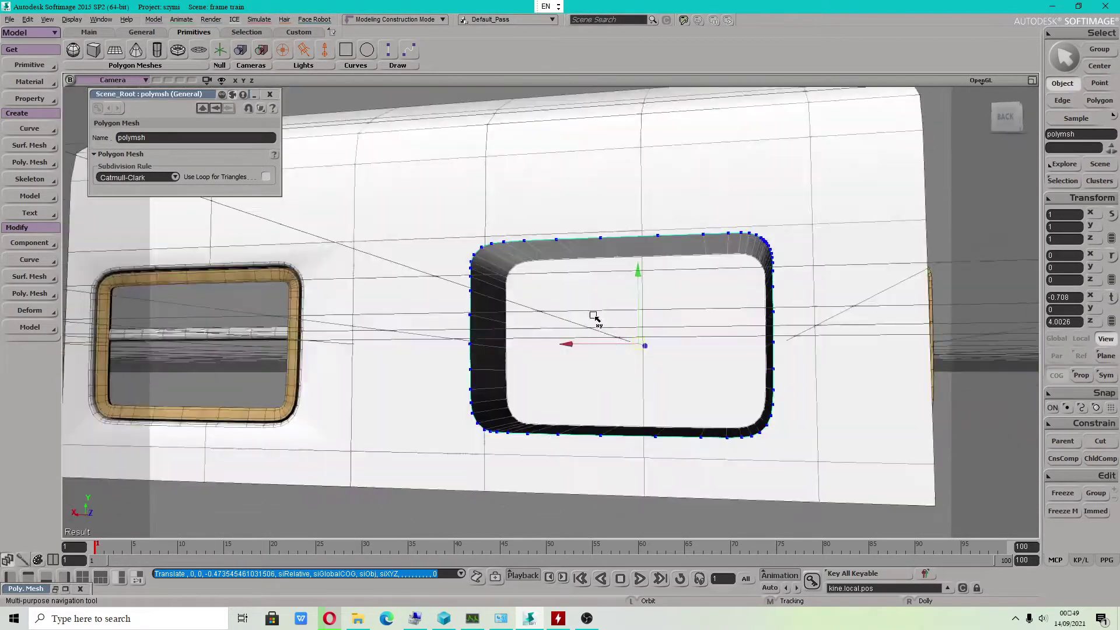
{"action": "middle_click_drag", "start_coordinate": [595, 317], "coordinate": [574, 274]}
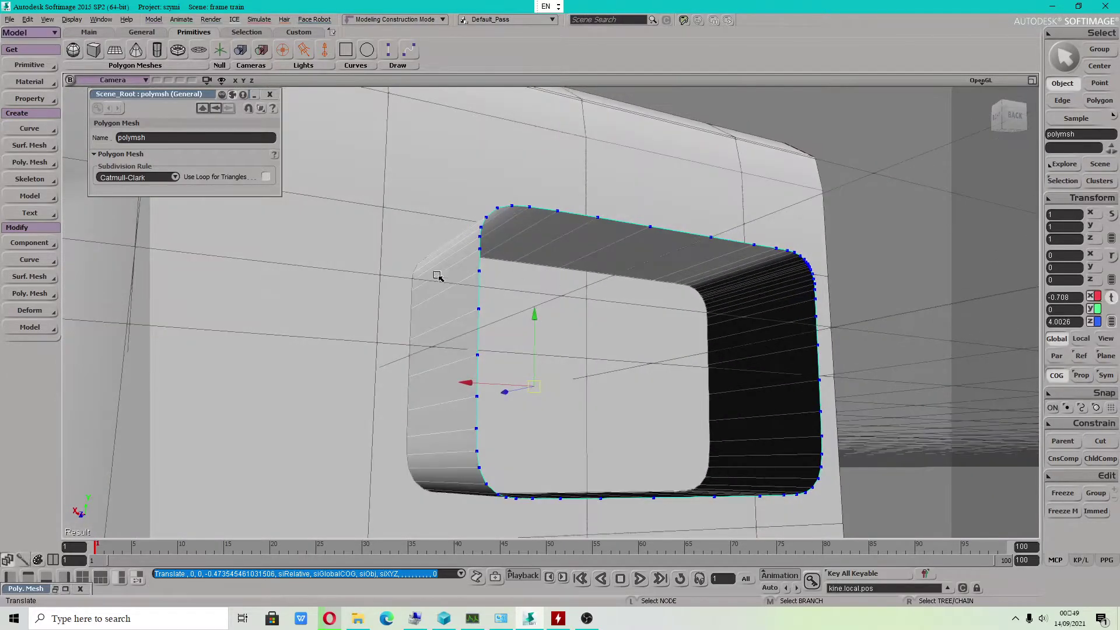
Freeze the Boolean result mesh and slide the cutter along X clear of the new opening, past the carriage's end.
{"action": "key", "text": "s"}
{"action": "right_click_drag", "start_coordinate": [385, 279], "coordinate": [387, 333]}
{"action": "left_click", "coordinate": [375, 261]}
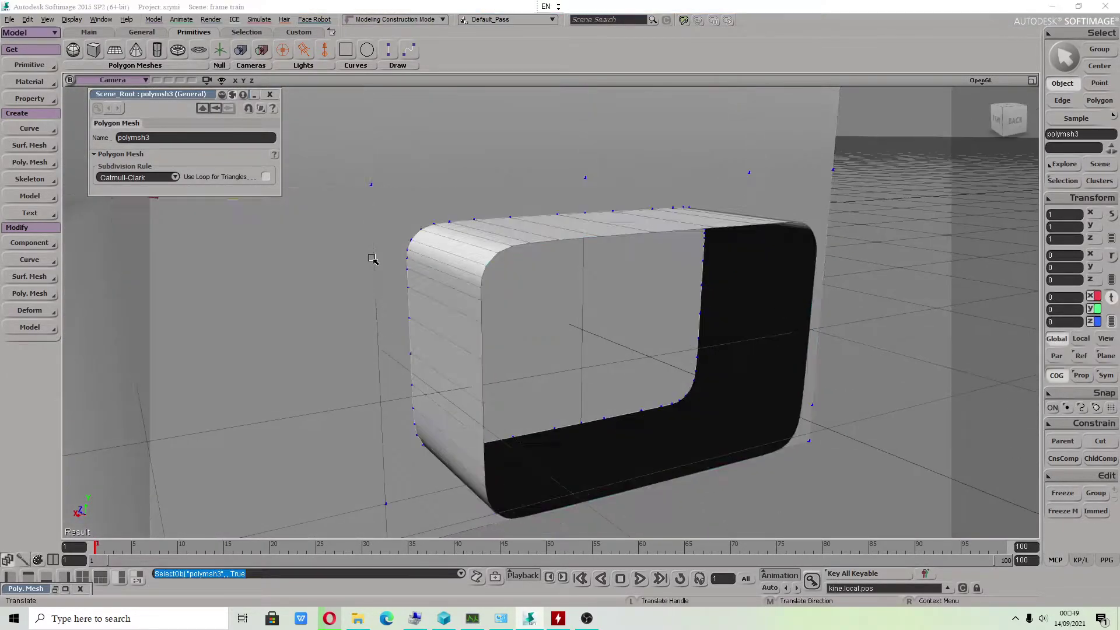
{"action": "left_click", "coordinate": [1065, 493]}
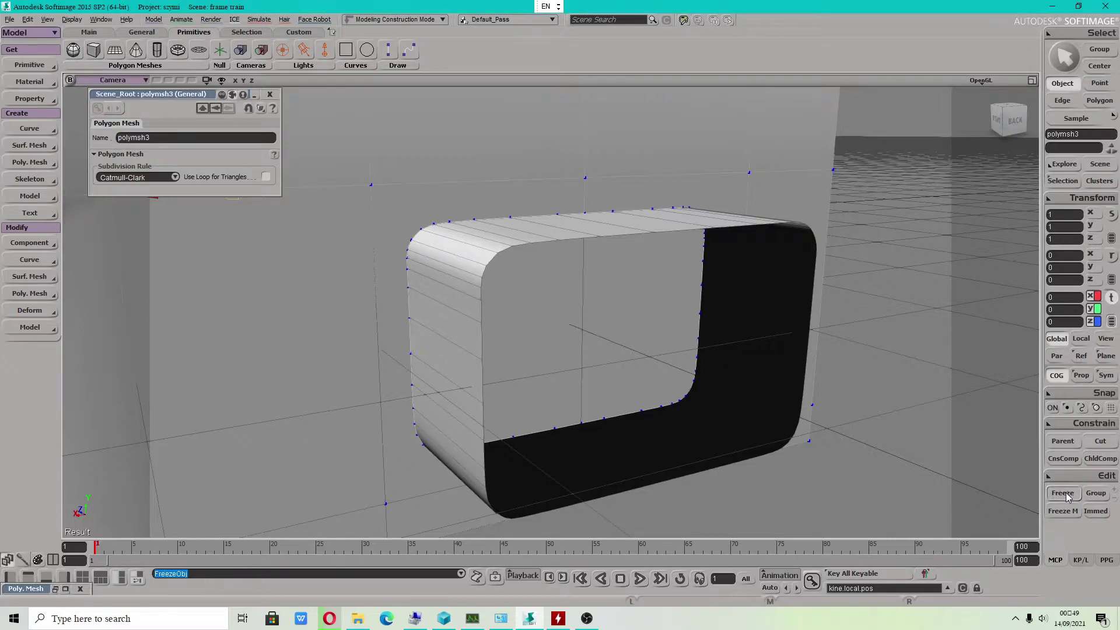
{"action": "left_click", "coordinate": [700, 401]}
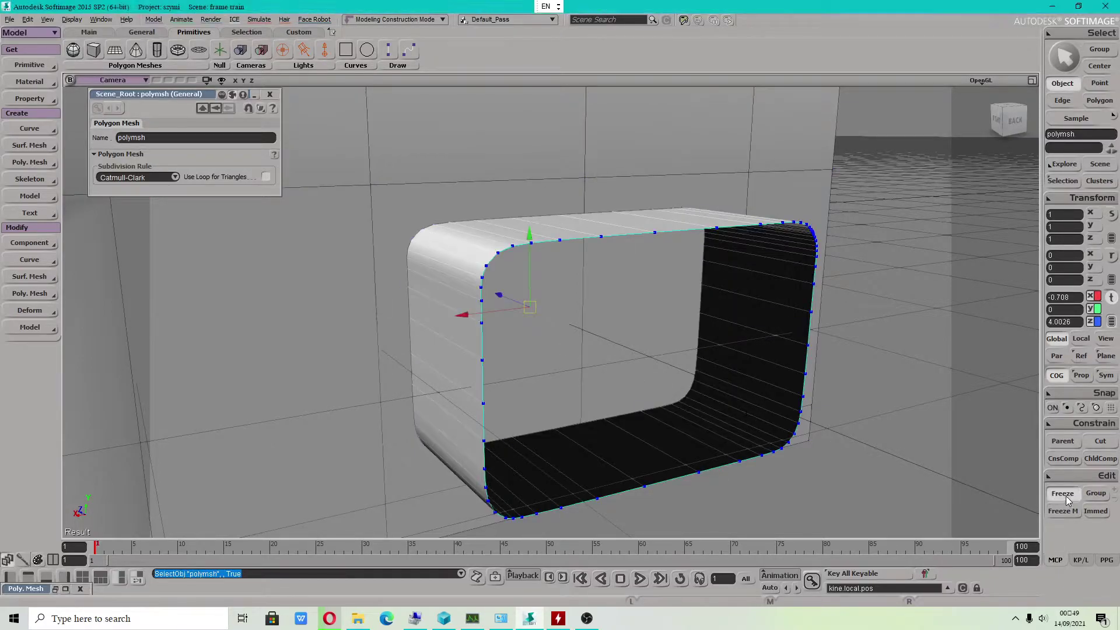
{"action": "left_click_drag", "start_coordinate": [496, 313], "coordinate": [462, 315]}
Pull the original uncut carriage body outward along Z and delete it, keeping the Boolean result.
{"action": "left_click", "coordinate": [569, 402]}
{"action": "key", "text": "s"}
{"action": "right_click_drag", "start_coordinate": [570, 401], "coordinate": [488, 398]}
{"action": "scroll", "coordinate": [489, 398], "scroll_direction": "down", "scroll_amount": 3}
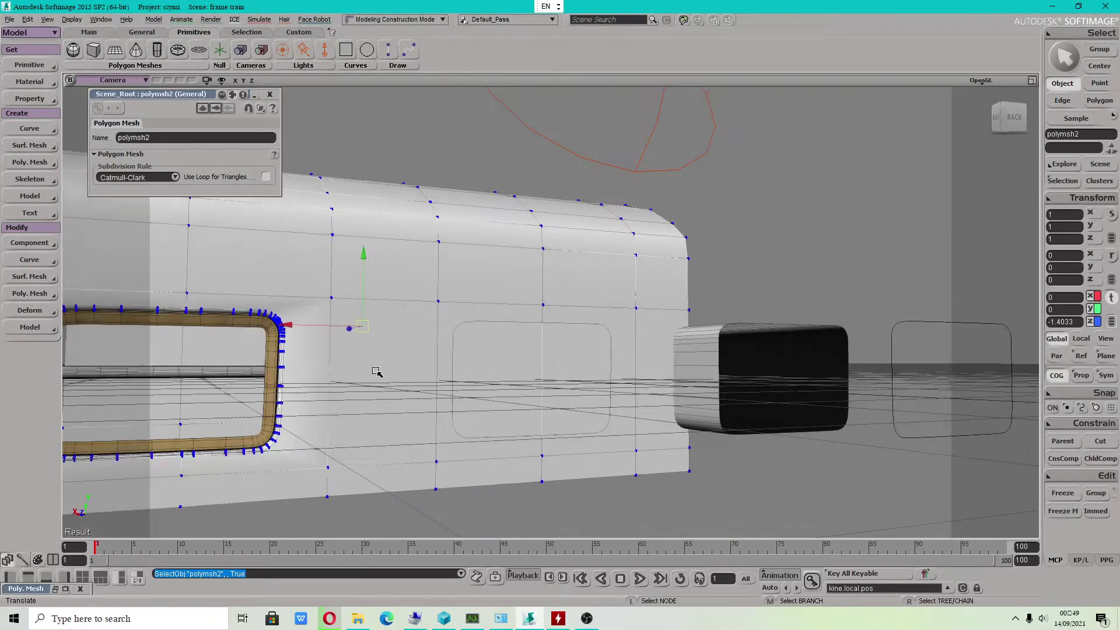
{"action": "key", "text": "s"}
{"action": "mouse_move", "coordinate": [377, 373]}
{"action": "left_mouse_down"}
{"action": "mouse_move", "coordinate": [410, 414]}
{"action": "mouse_move", "coordinate": [373, 379]}
{"action": "left_mouse_up"}
{"action": "key", "text": "s"}
{"action": "left_click_drag", "start_coordinate": [256, 319], "coordinate": [349, 396]}
{"action": "key", "text": "v"}
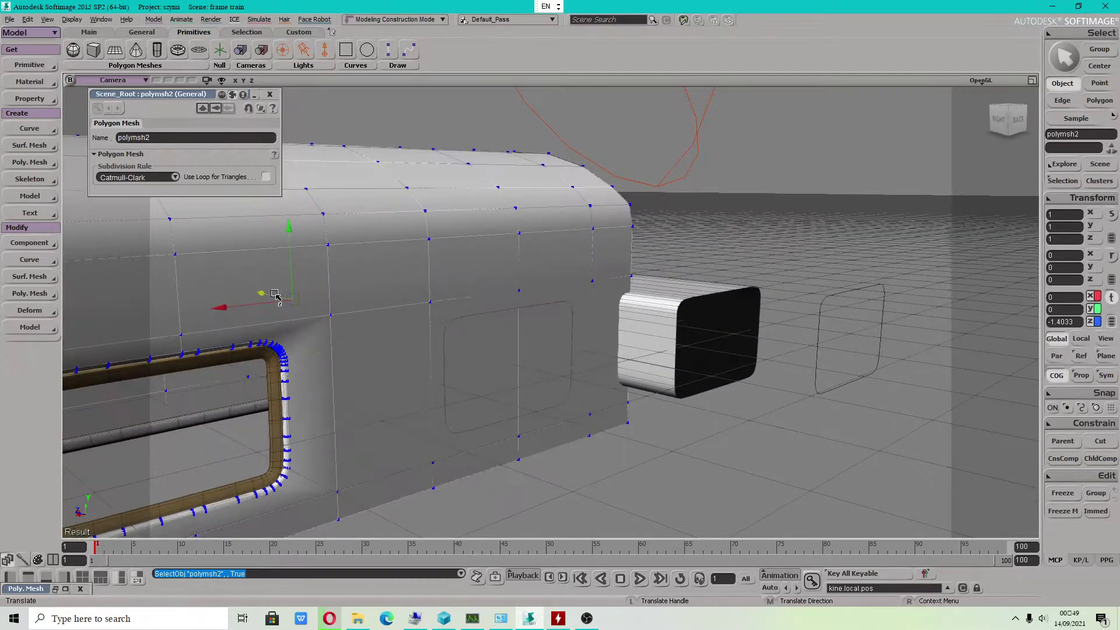
{"action": "mouse_move", "coordinate": [270, 293]}
{"action": "left_mouse_down"}
{"action": "mouse_move", "coordinate": [288, 297]}
{"action": "mouse_move", "coordinate": [247, 274]}
{"action": "mouse_move", "coordinate": [280, 301]}
{"action": "left_mouse_up"}
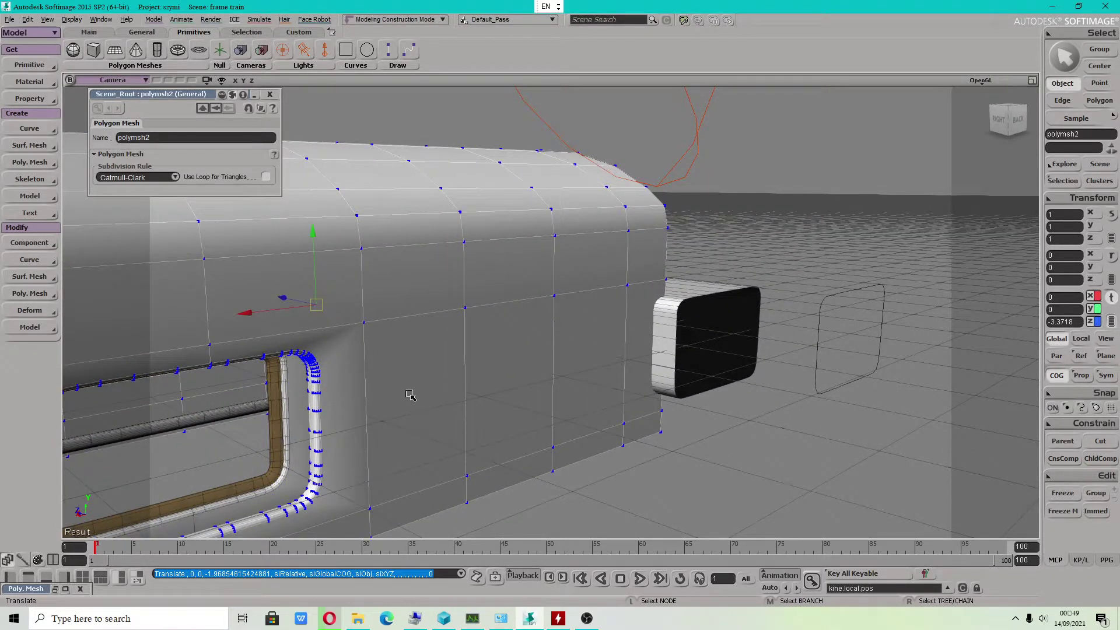
{"action": "key", "text": "s"}
{"action": "right_click_drag", "start_coordinate": [376, 458], "coordinate": [388, 455]}
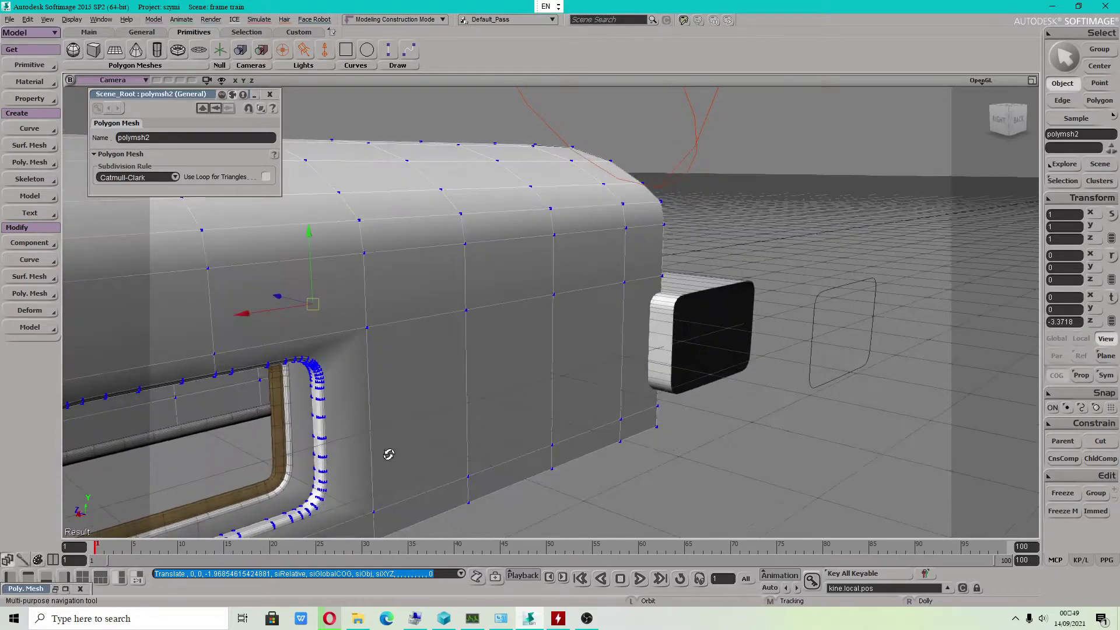
{"action": "key", "text": "Delete"}
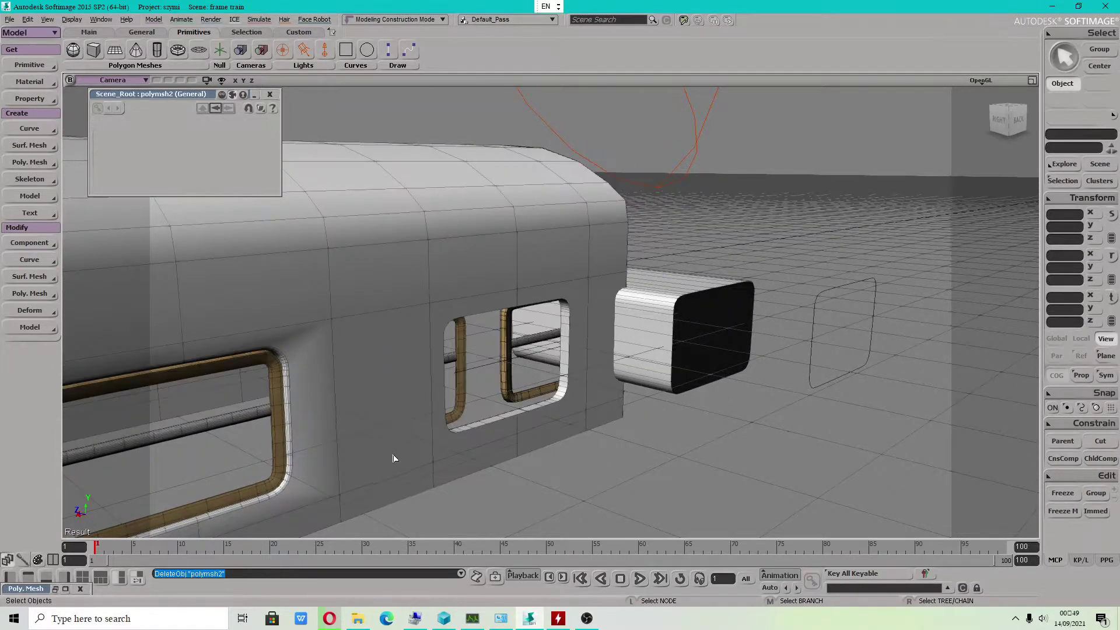
Select the outer edge loop around the new window opening on the cut carriage body.
{"action": "left_click", "coordinate": [371, 412]}
{"action": "key", "text": "s"}
{"action": "right_click_drag", "start_coordinate": [412, 458], "coordinate": [533, 416]}
{"action": "scroll", "coordinate": [532, 416], "scroll_direction": "up", "scroll_amount": 5}
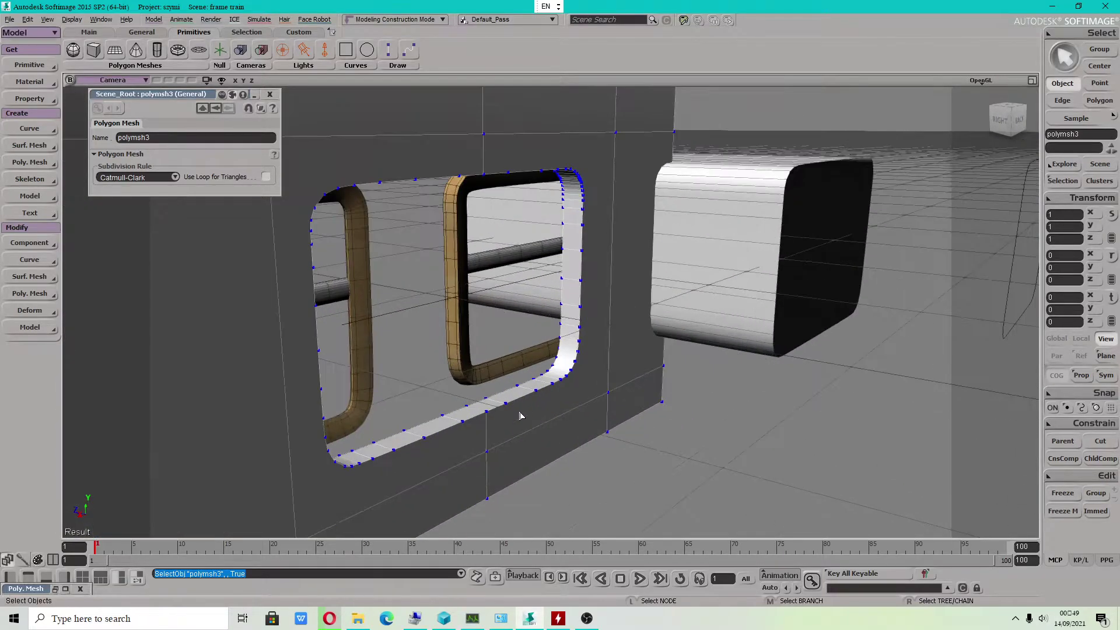
{"action": "key", "text": "m"}
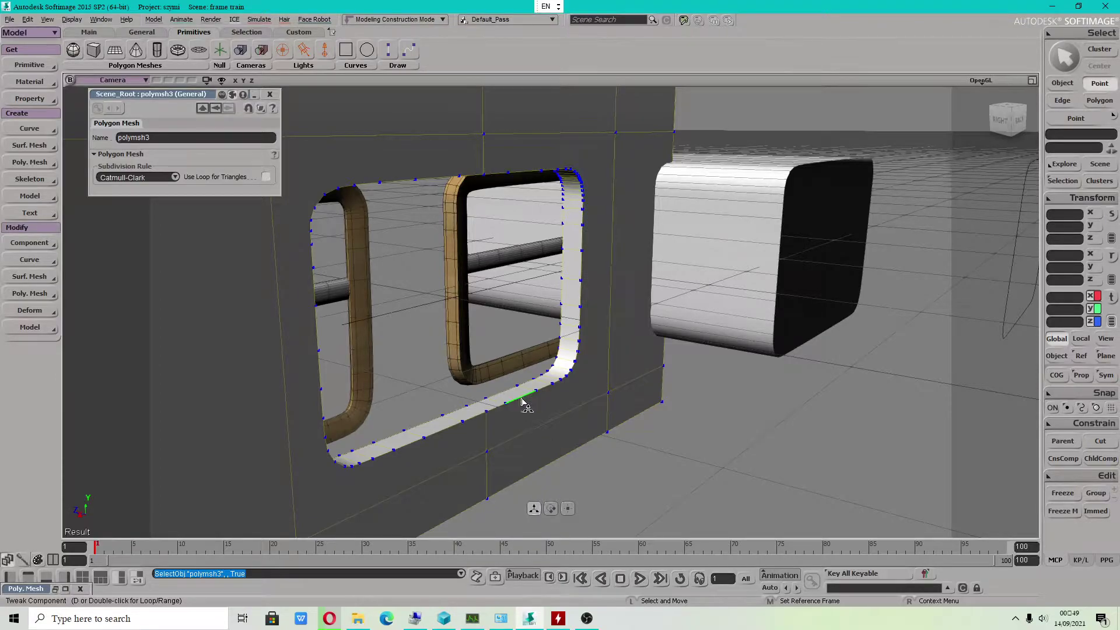
{"action": "key", "text": "shift"}
{"action": "double_click", "coordinate": [517, 401], "text": "shift"}
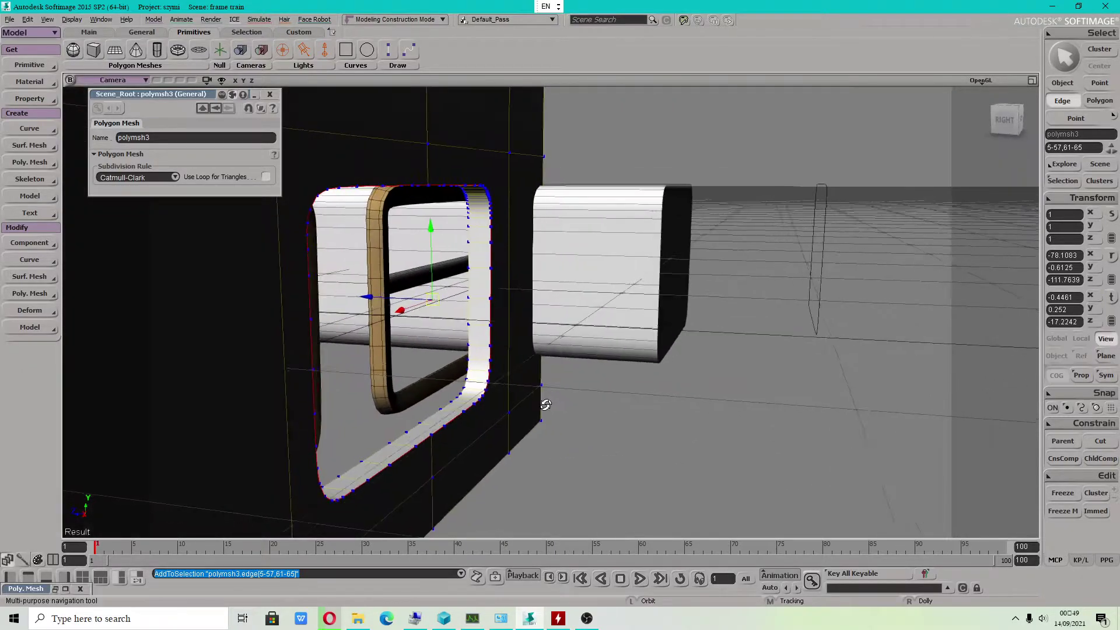
{"action": "left_click_drag", "start_coordinate": [545, 404], "coordinate": [532, 456]}
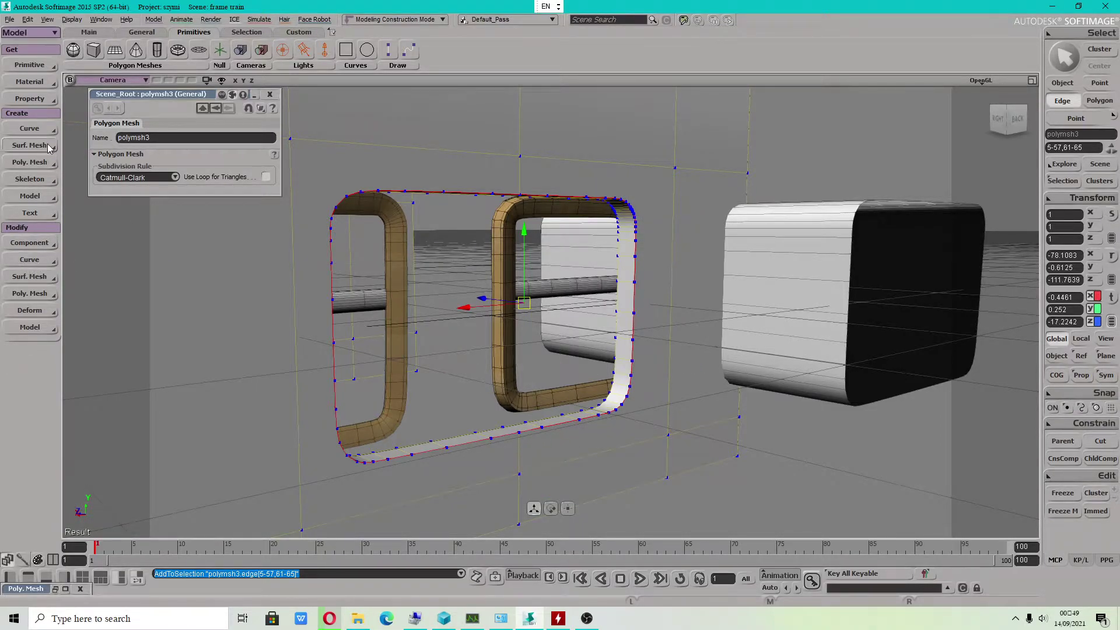
Bevel the opening's outer edge loop with a distance of about 2.226 and 3 rounding subdivisions.
{"action": "left_click", "coordinate": [40, 295]}
{"action": "left_click", "coordinate": [128, 228]}
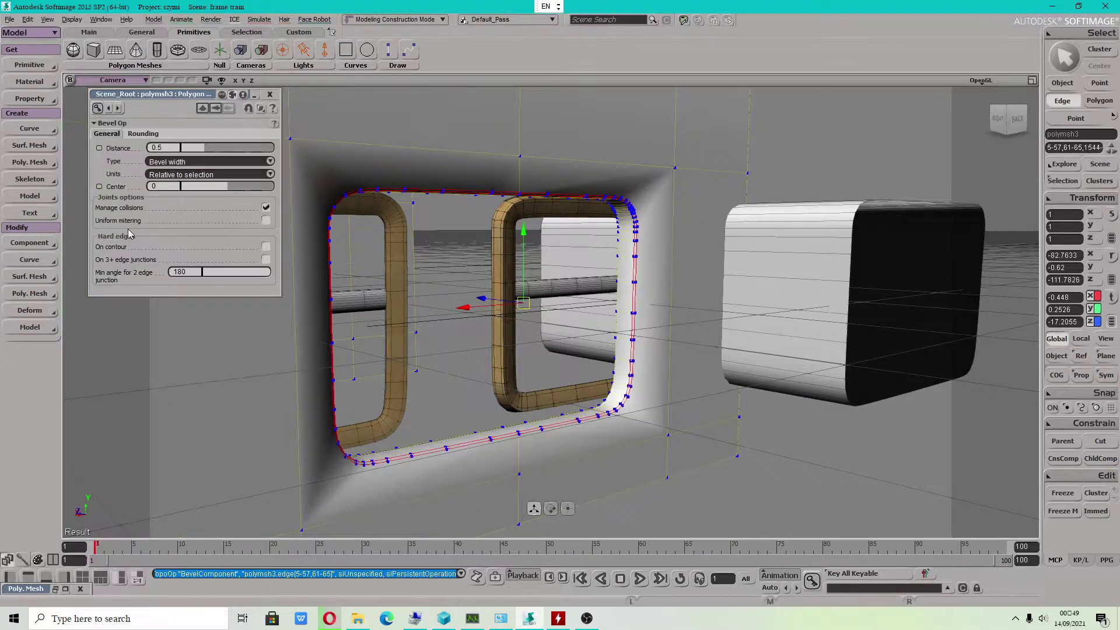
{"action": "left_click_drag", "start_coordinate": [211, 146], "coordinate": [290, 156]}
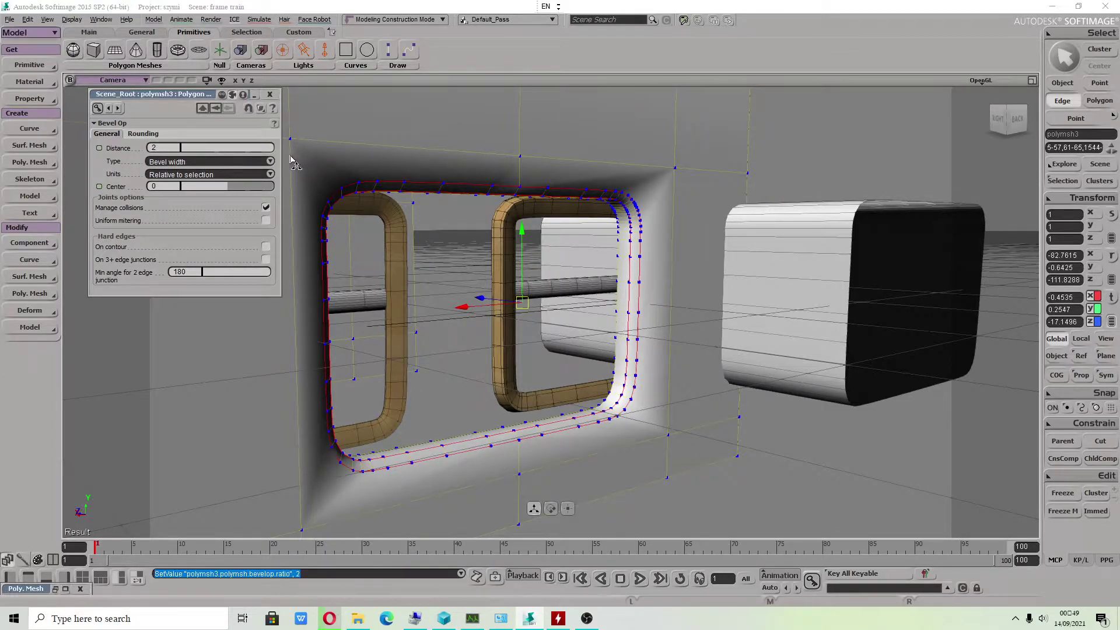
{"action": "left_click", "coordinate": [145, 134]}
{"action": "left_click_drag", "start_coordinate": [186, 149], "coordinate": [208, 146]}
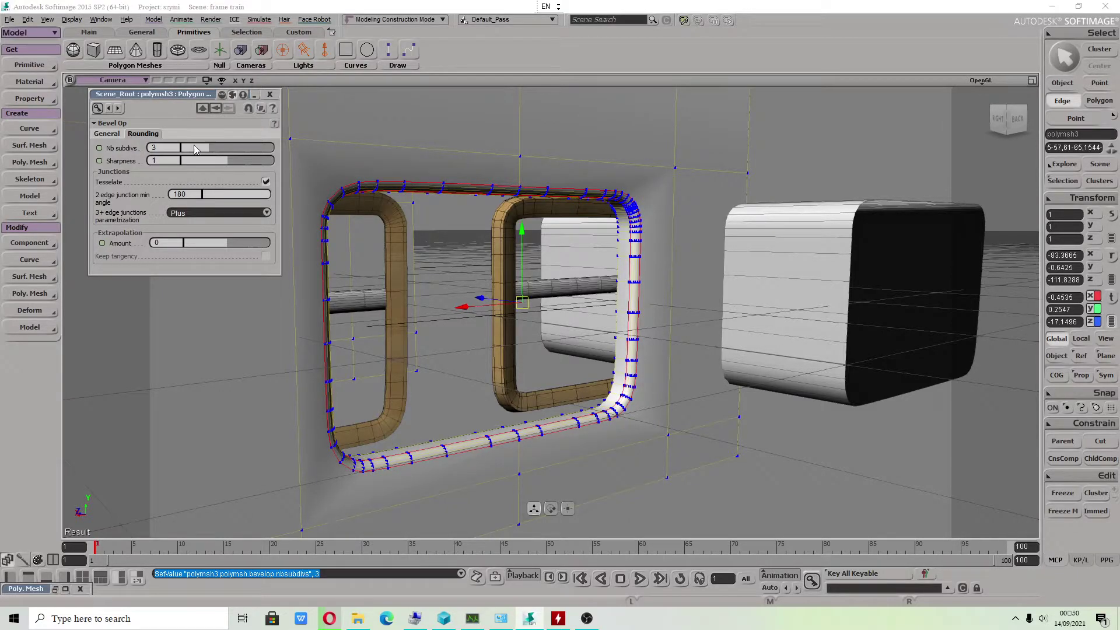
{"action": "left_click", "coordinate": [111, 133]}
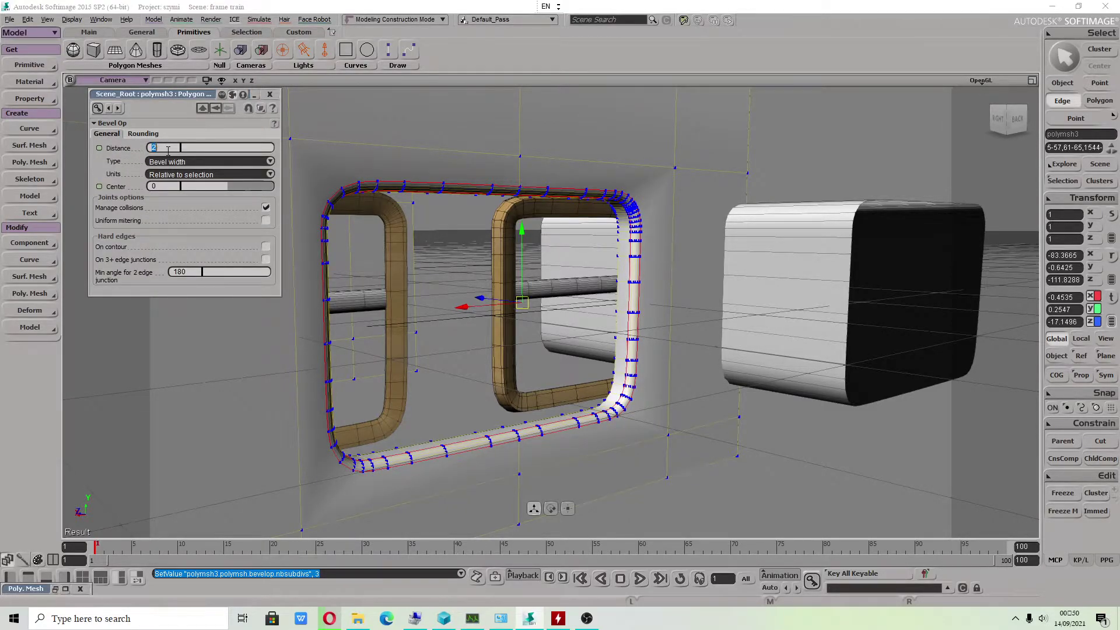
{"action": "left_click", "coordinate": [204, 142]}
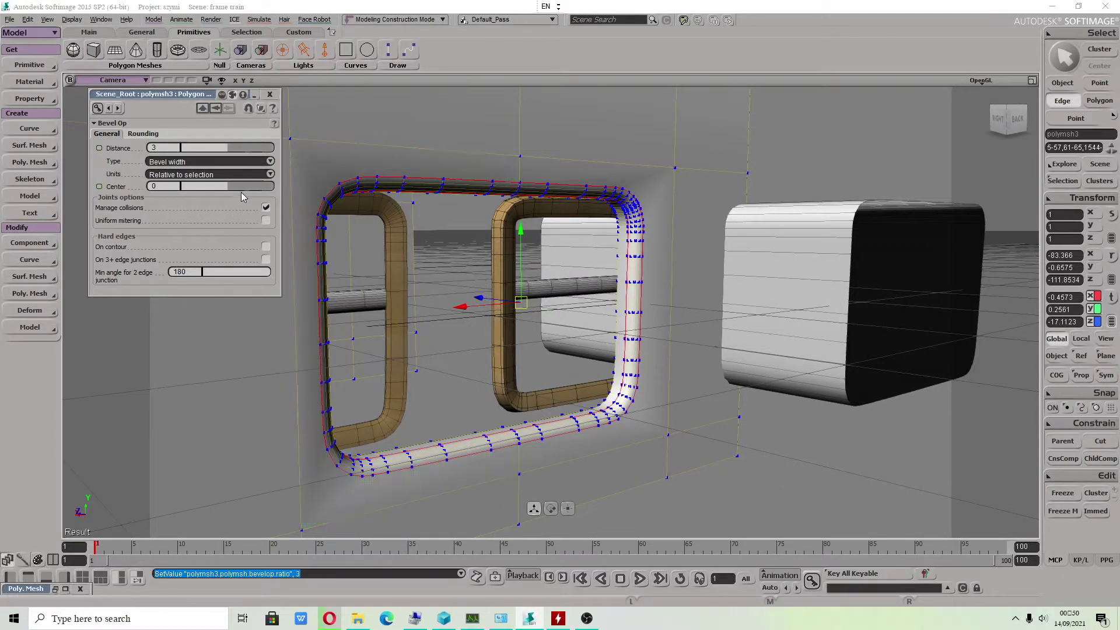
{"action": "left_click_drag", "start_coordinate": [228, 150], "coordinate": [216, 143]}
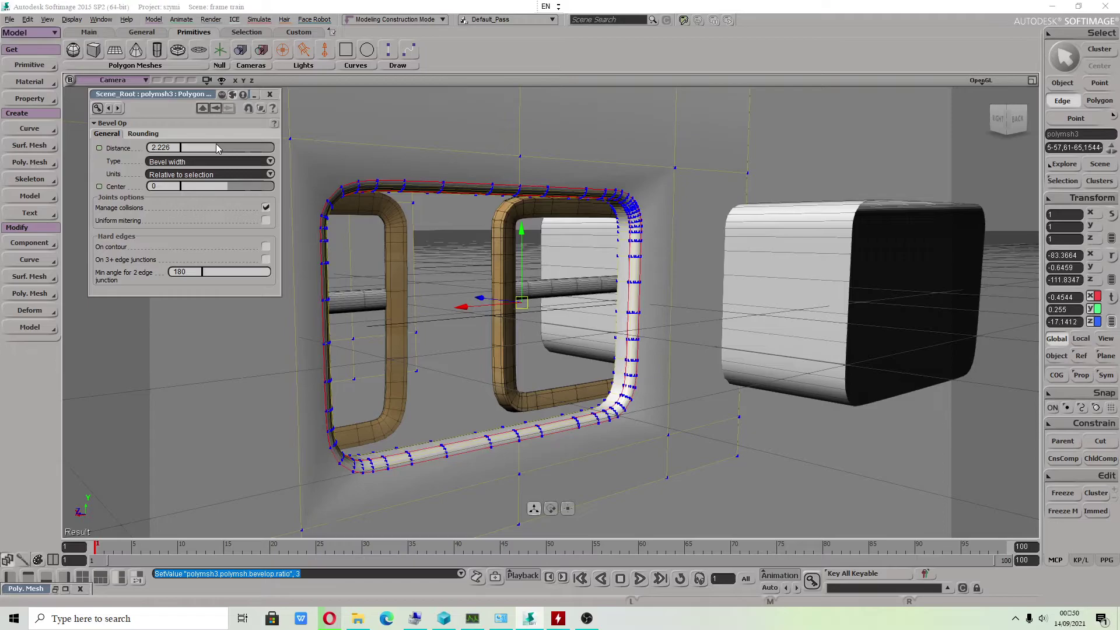
Freeze the beveled carriage mesh and its modeling operations, and close the bevel properties.
{"action": "left_click", "coordinate": [587, 445]}
{"action": "left_click", "coordinate": [1062, 493]}
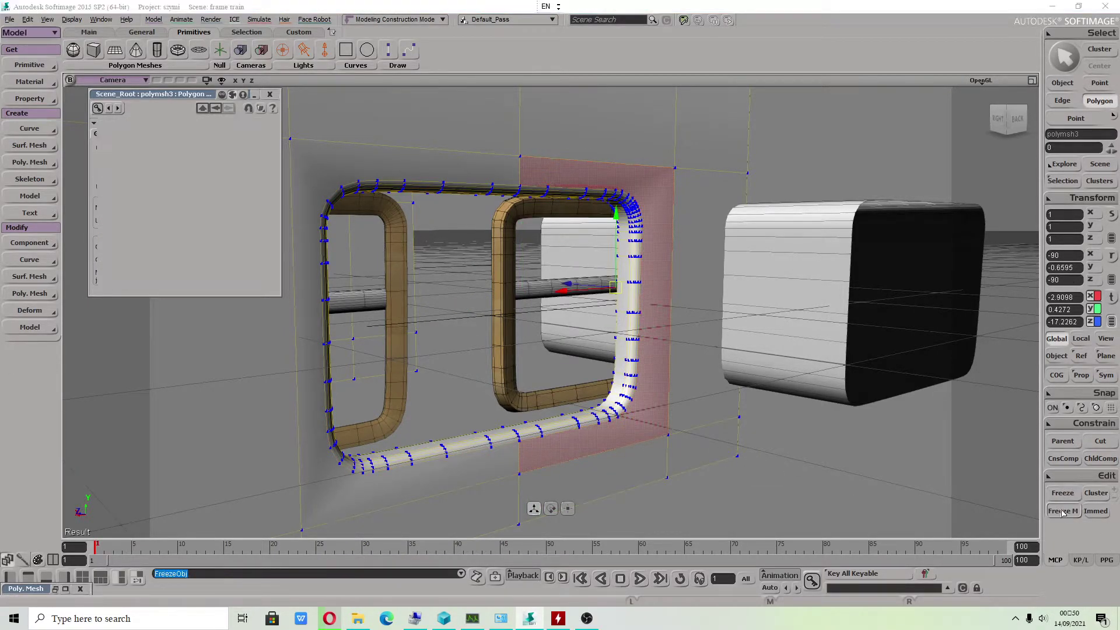
{"action": "left_click", "coordinate": [270, 94]}
{"action": "scroll", "coordinate": [315, 232], "scroll_direction": "down", "scroll_amount": 3}
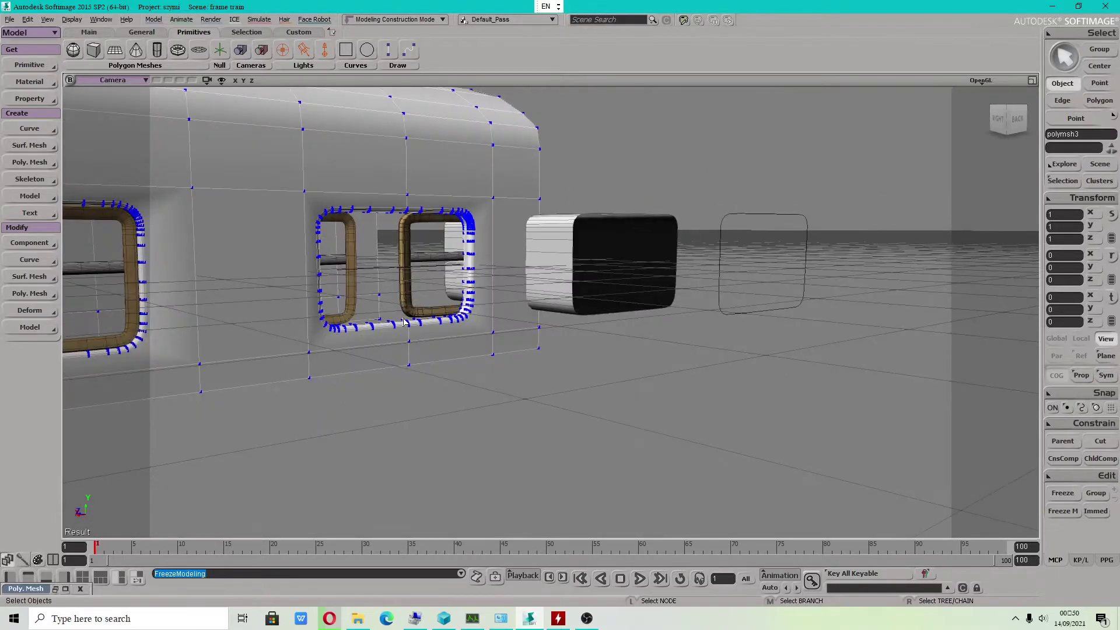
Edit the carriage body's shared geometry approximation without making a local copy, setting its polygon mesh discontinuity angle to 14.966.
{"action": "left_click_drag", "start_coordinate": [406, 323], "coordinate": [568, 363], "text": "alt"}
{"action": "scroll", "coordinate": [574, 339], "scroll_direction": "up", "scroll_amount": 2}
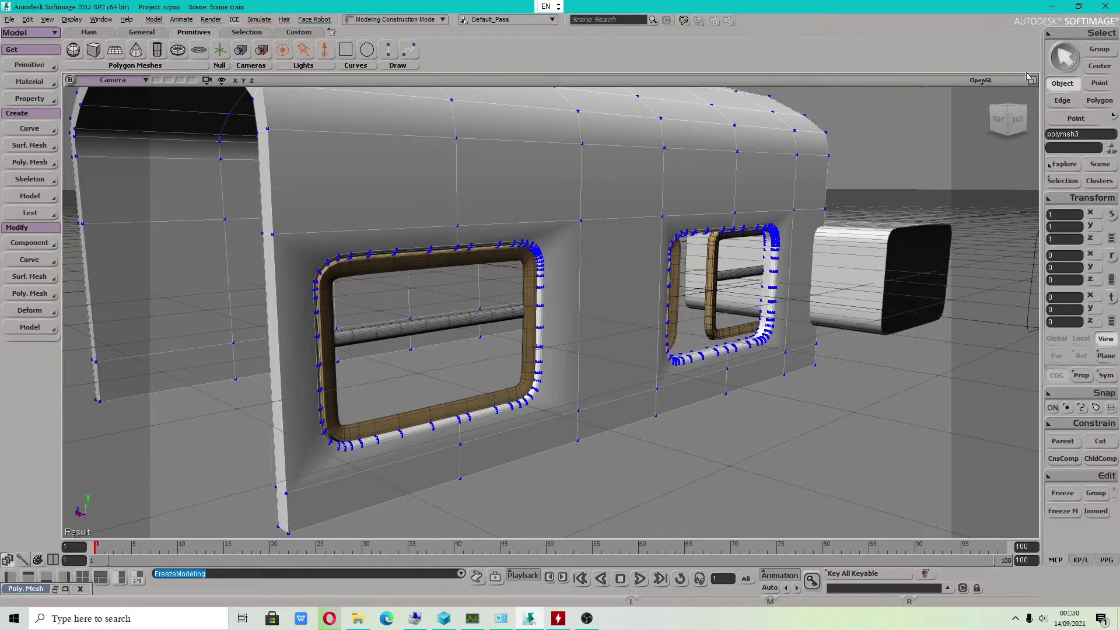
{"action": "key", "text": "v"}
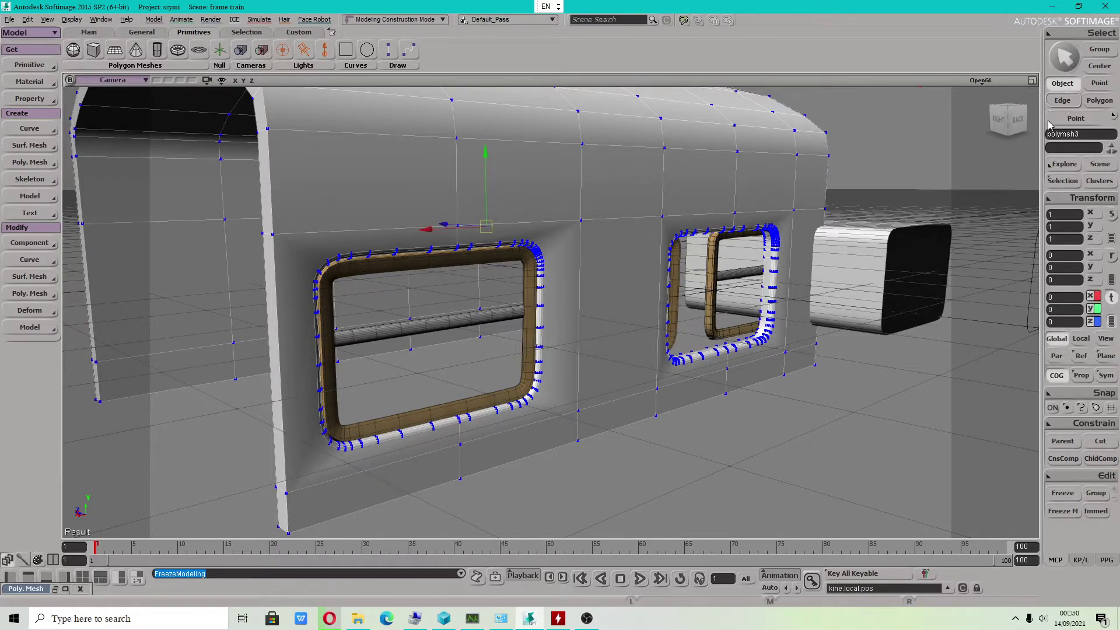
{"action": "left_click", "coordinate": [1062, 181]}
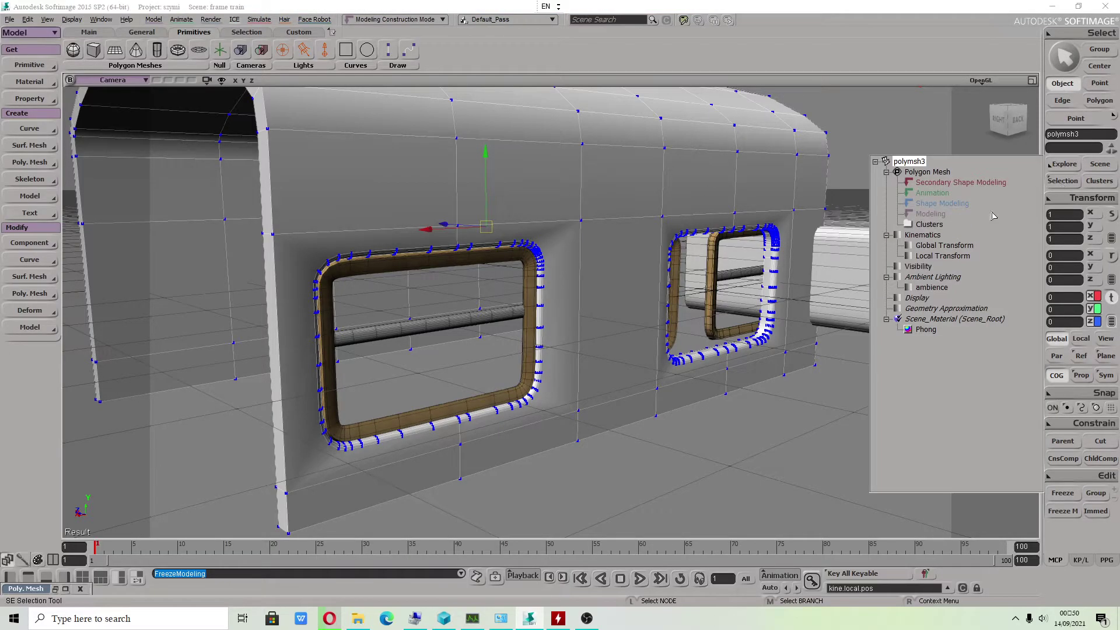
{"action": "left_click", "coordinate": [929, 313]}
{"action": "left_click", "coordinate": [651, 340]}
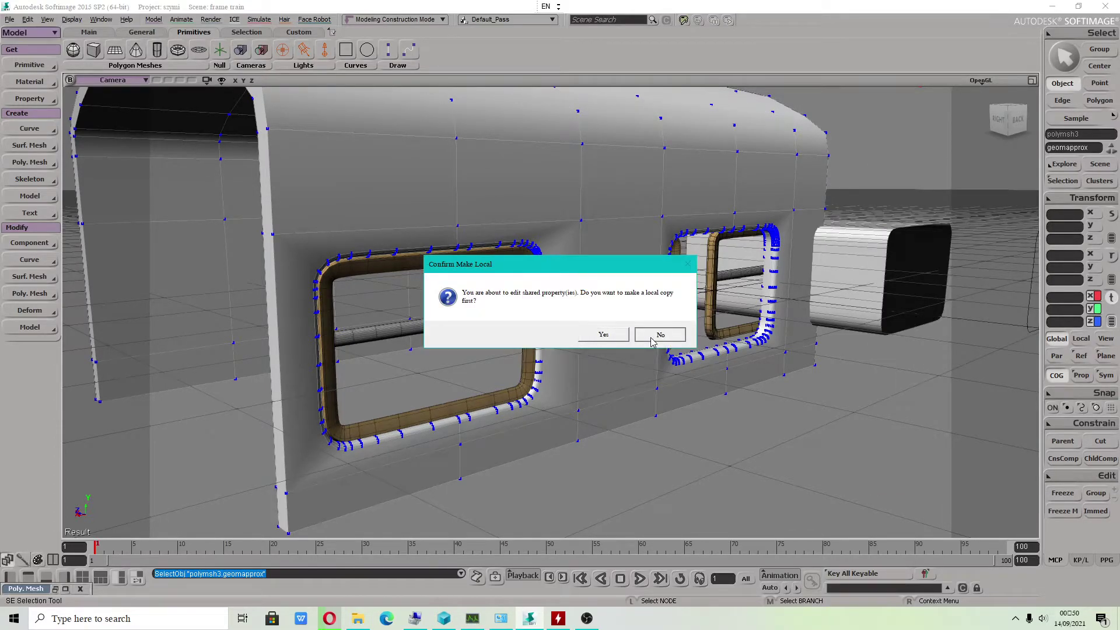
{"action": "left_click", "coordinate": [651, 341]}
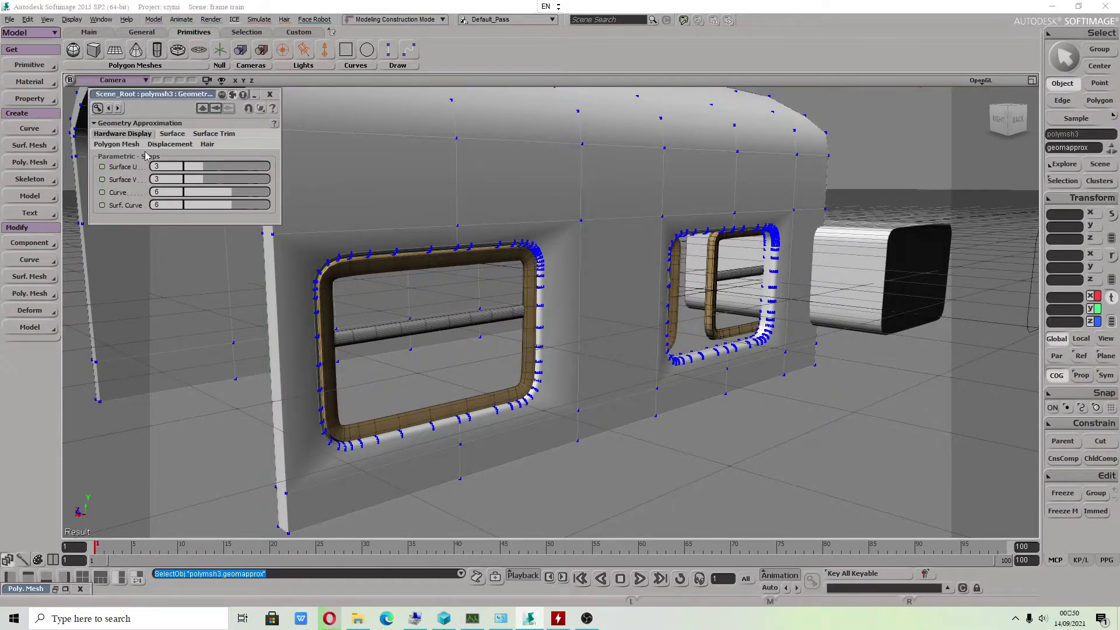
{"action": "left_click", "coordinate": [130, 146]}
{"action": "mouse_move", "coordinate": [249, 186]}
{"action": "left_mouse_down"}
{"action": "mouse_move", "coordinate": [181, 183]}
{"action": "mouse_move", "coordinate": [197, 177]}
{"action": "left_mouse_up"}
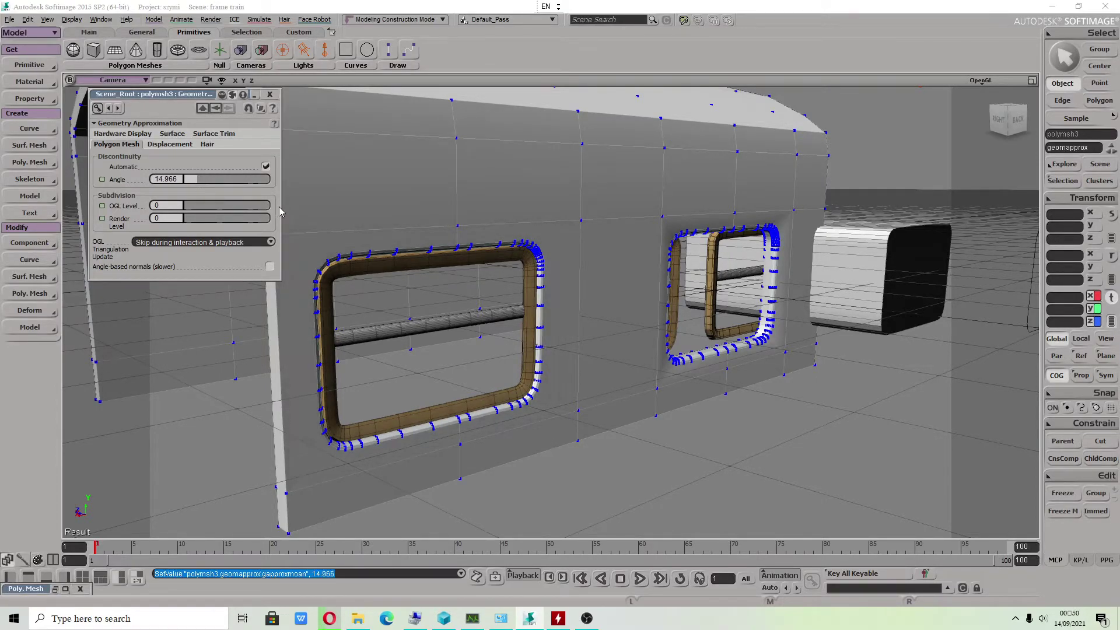
Move the window frame and its crossbar at the new opening together about -1.03 units along Z to fit the wall.
{"action": "key", "text": "s"}
{"action": "left_click_drag", "start_coordinate": [718, 350], "coordinate": [530, 440]}
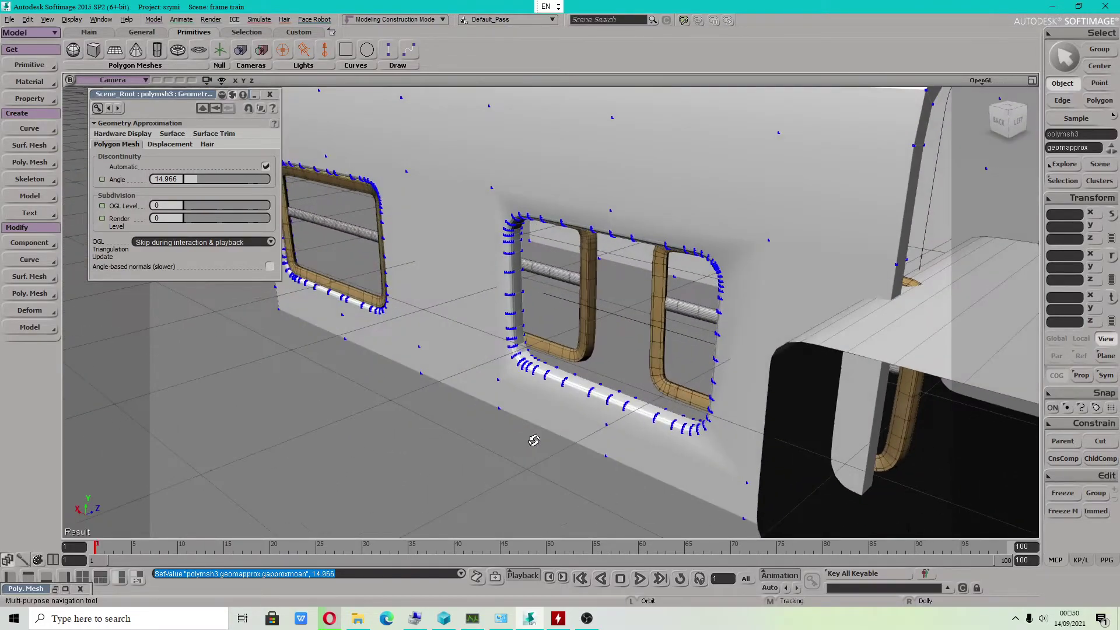
{"action": "key", "text": "v"}
{"action": "left_click", "coordinate": [583, 284]}
{"action": "left_click", "coordinate": [589, 301]}
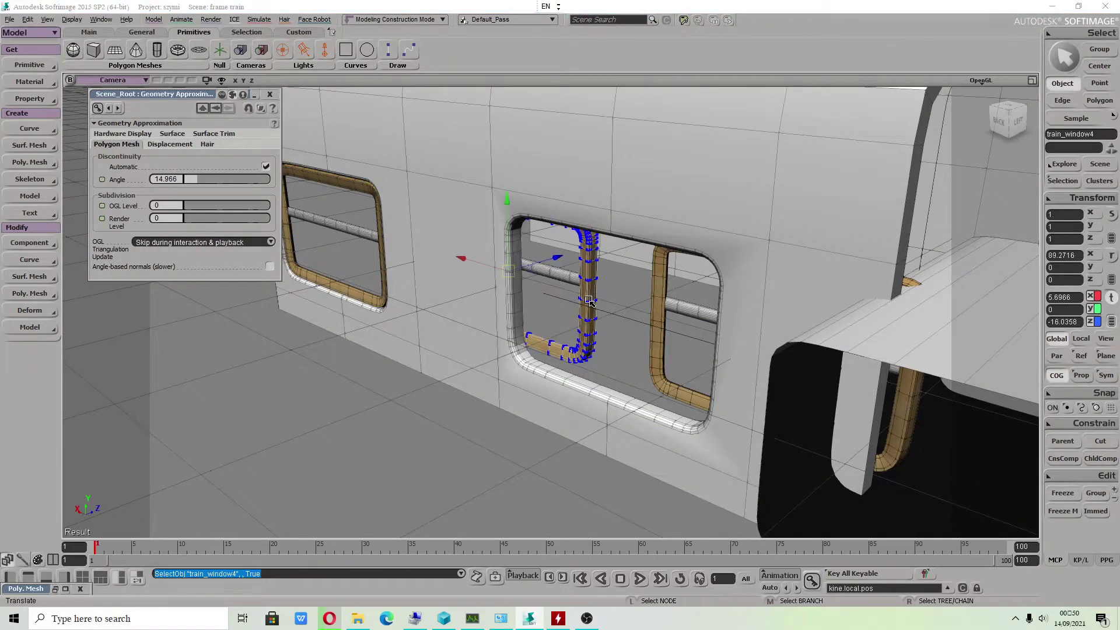
{"action": "left_click", "coordinate": [571, 279], "text": "shift"}
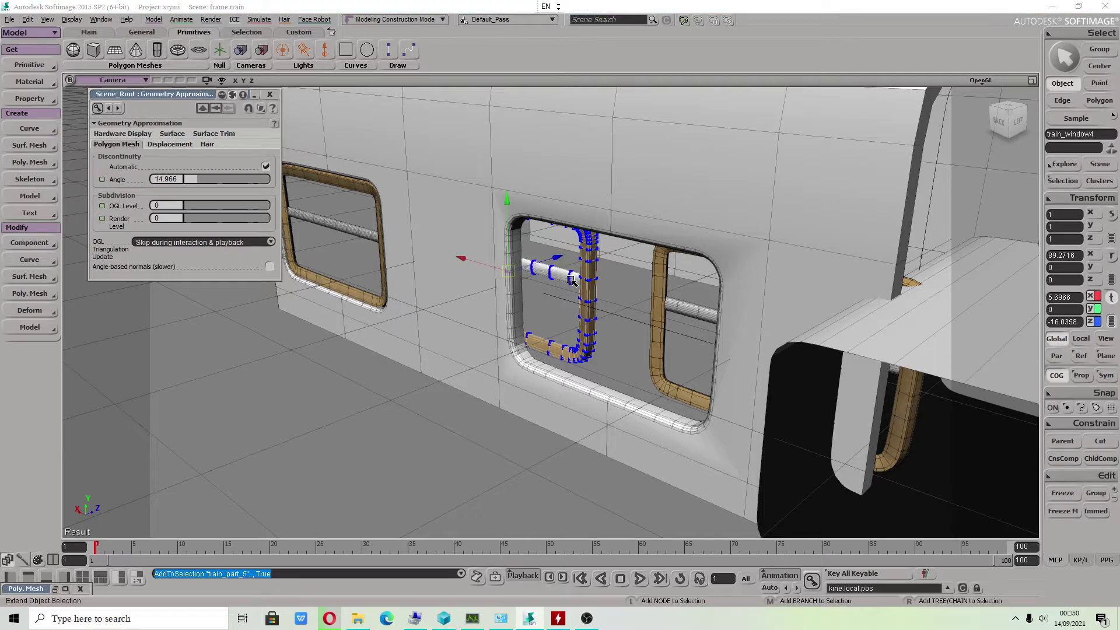
{"action": "left_click_drag", "start_coordinate": [601, 320], "coordinate": [571, 353]}
{"action": "right_click_drag", "start_coordinate": [349, 424], "coordinate": [450, 390]}
{"action": "scroll", "coordinate": [456, 384], "scroll_direction": "down", "scroll_amount": 3}
{"action": "right_click_drag", "start_coordinate": [482, 423], "coordinate": [710, 400]}
{"action": "middle_click_drag", "start_coordinate": [711, 401], "coordinate": [570, 348]}
{"action": "scroll", "coordinate": [571, 348], "scroll_direction": "up", "scroll_amount": 2}
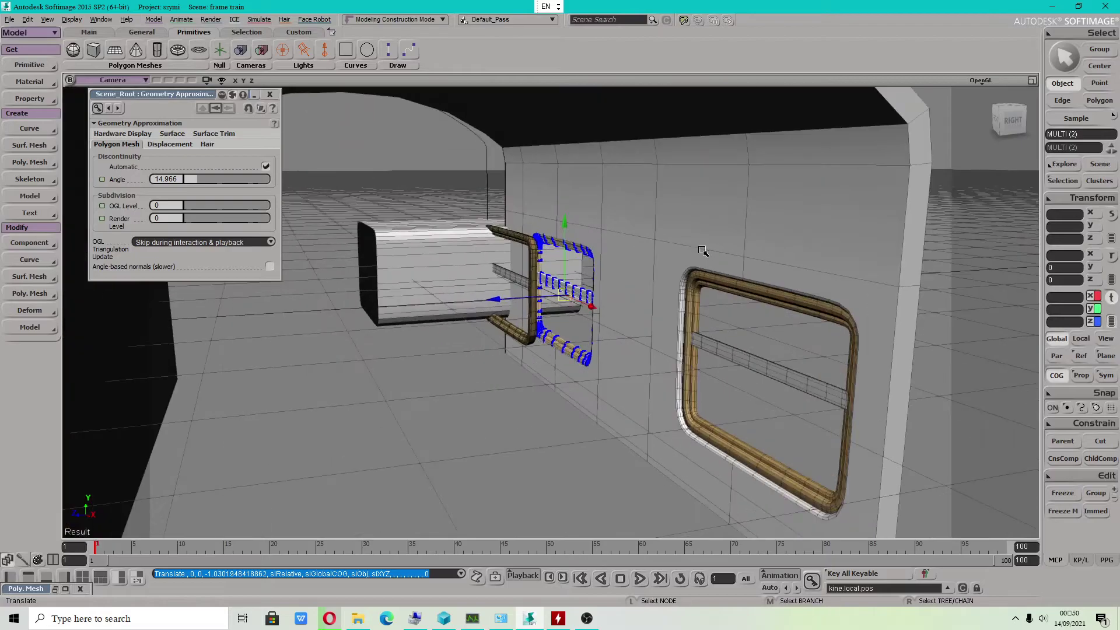
{"action": "scroll", "coordinate": [675, 238], "scroll_direction": "up", "scroll_amount": 2}
{"action": "right_click_drag", "start_coordinate": [617, 251], "coordinate": [562, 290]}
{"action": "left_click", "coordinate": [561, 291]}
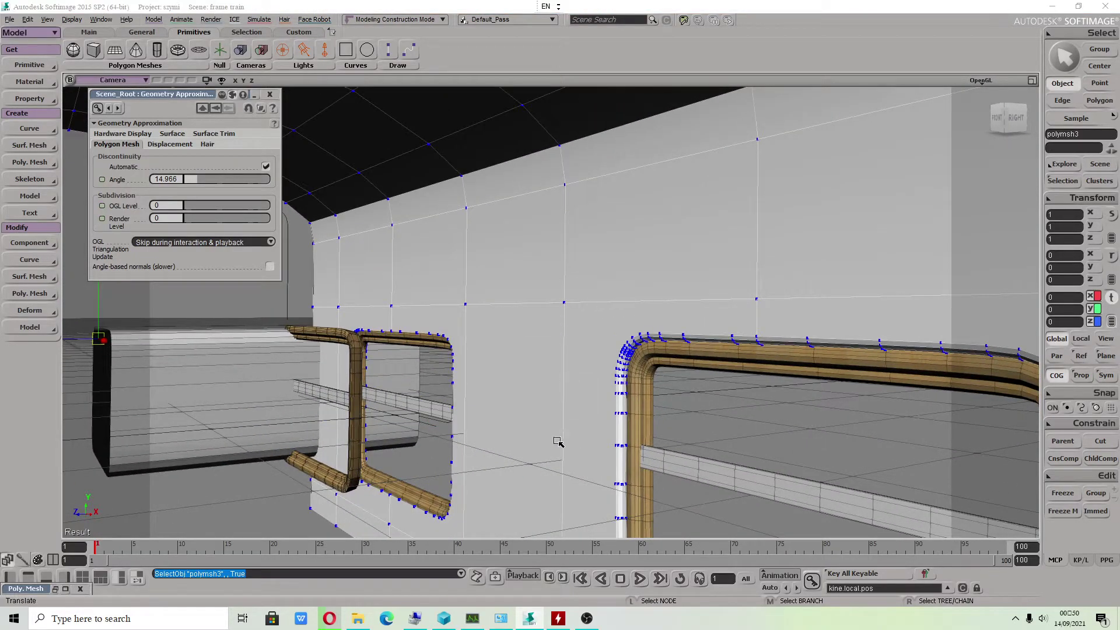
Move the window-shaped Boolean cutter about -4.757 units along X, clear of the carriage end.
{"action": "scroll", "coordinate": [405, 327], "scroll_direction": "down", "scroll_amount": 4}
{"action": "left_click_drag", "start_coordinate": [535, 393], "coordinate": [444, 337], "text": "alt"}
{"action": "key", "text": "v"}
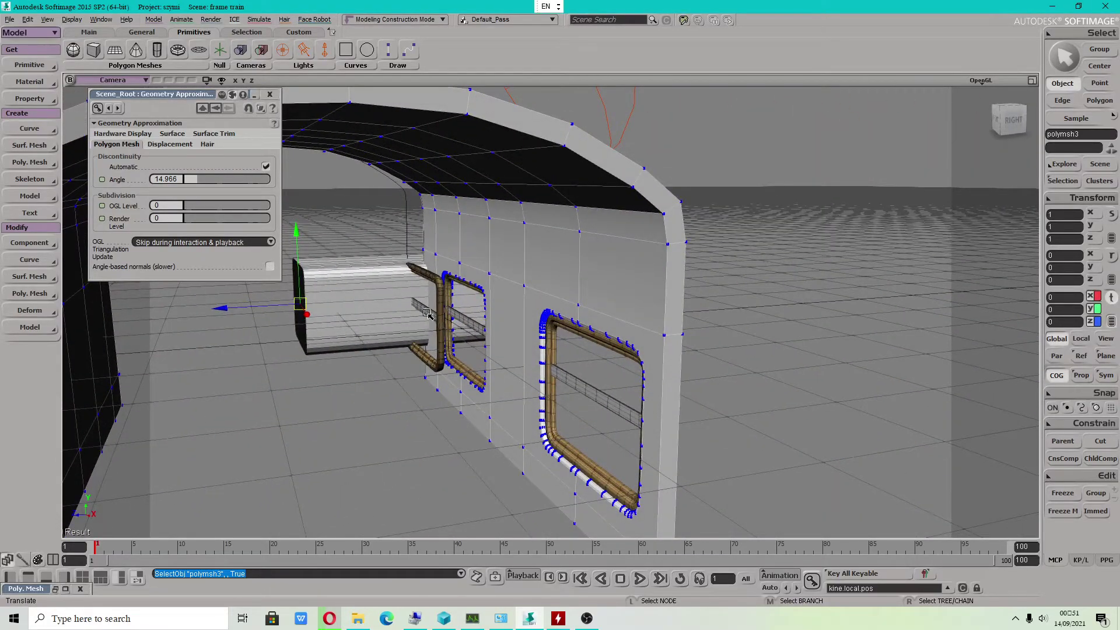
{"action": "left_click", "coordinate": [327, 267]}
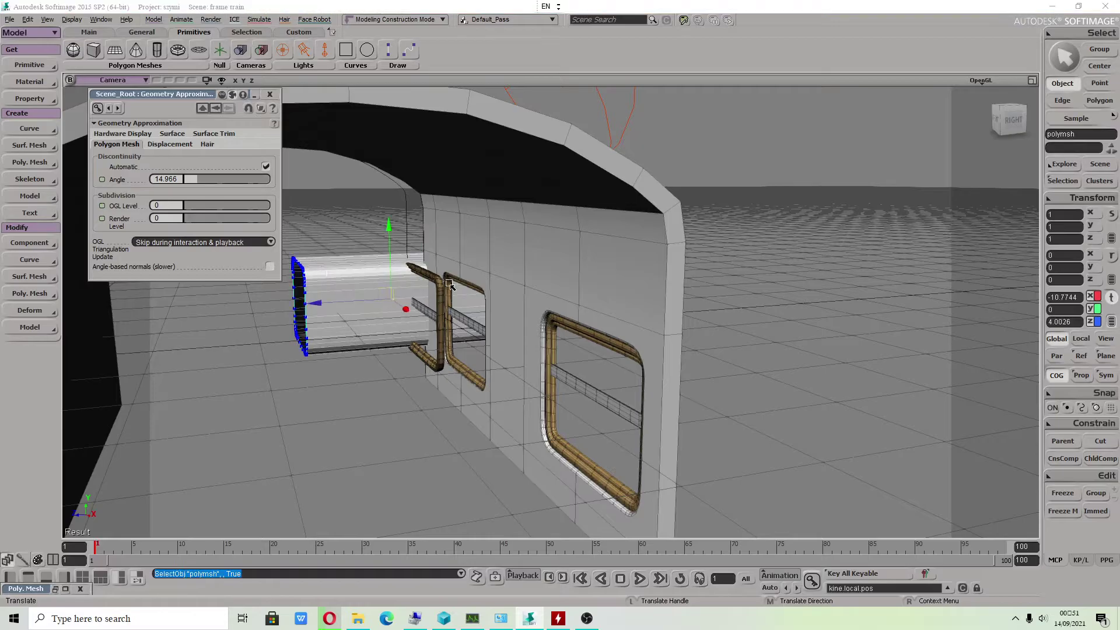
{"action": "key", "text": "s"}
{"action": "left_click_drag", "start_coordinate": [449, 284], "coordinate": [679, 301]}
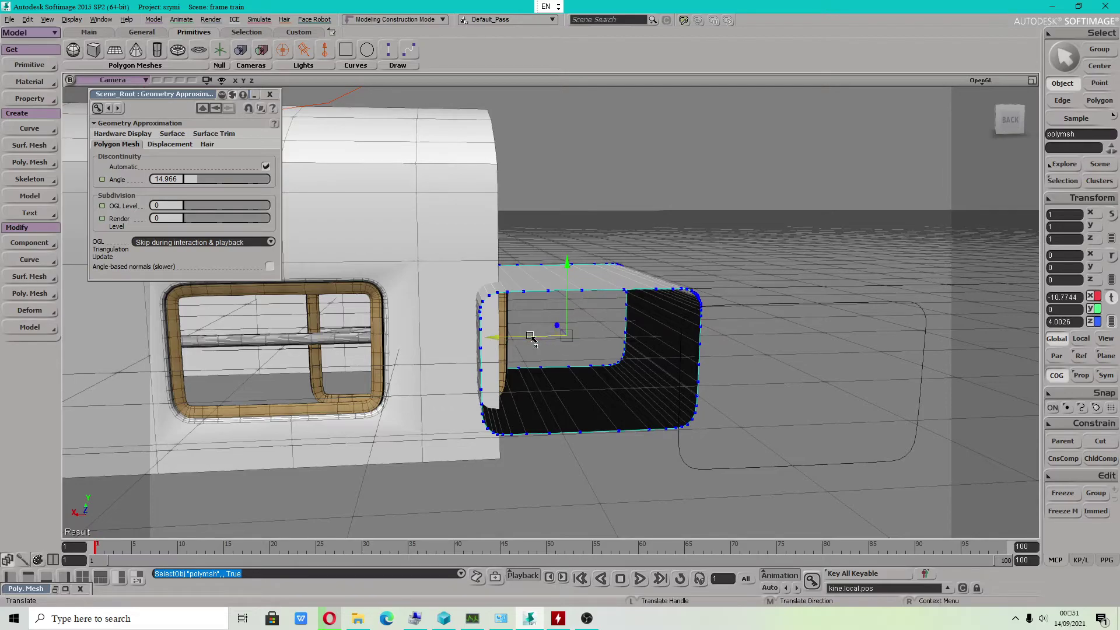
{"action": "left_click_drag", "start_coordinate": [530, 342], "coordinate": [654, 350]}
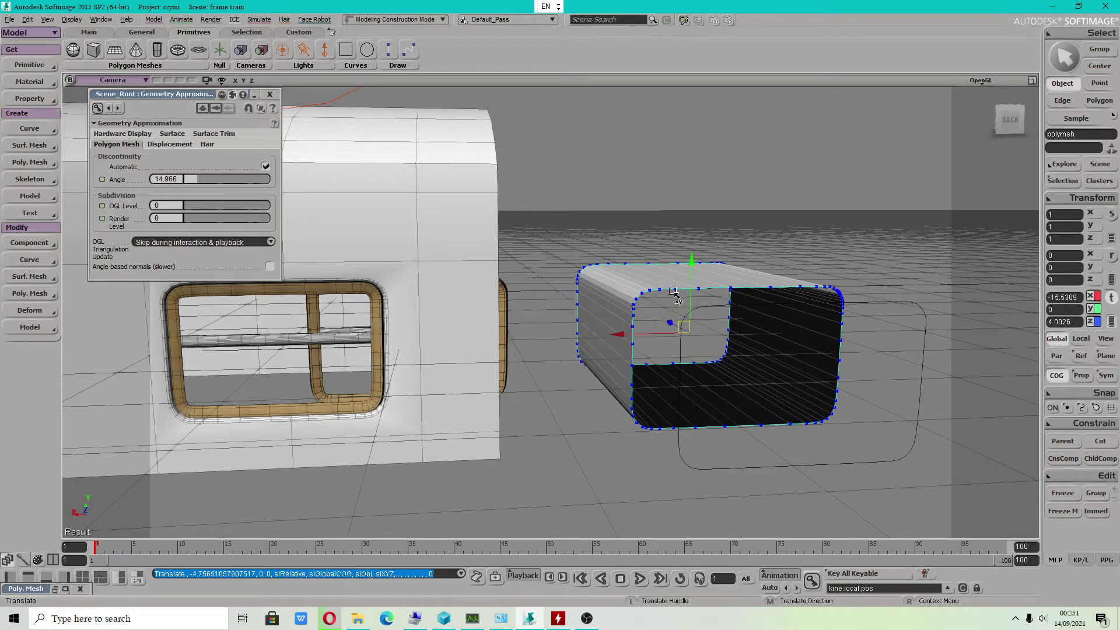
Examine the carriage's outer side wall, checking the shading and the fit of the frames in both window openings.
{"action": "key", "text": "s"}
{"action": "right_click_drag", "start_coordinate": [530, 407], "coordinate": [473, 328]}
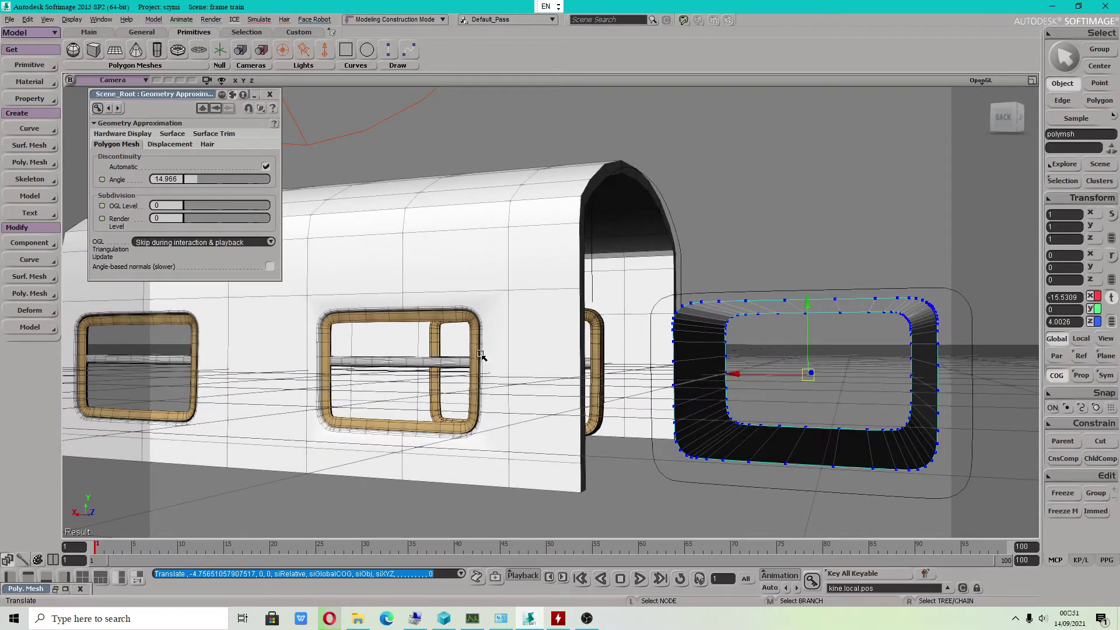
{"action": "left_click_drag", "start_coordinate": [470, 328], "coordinate": [598, 323]}
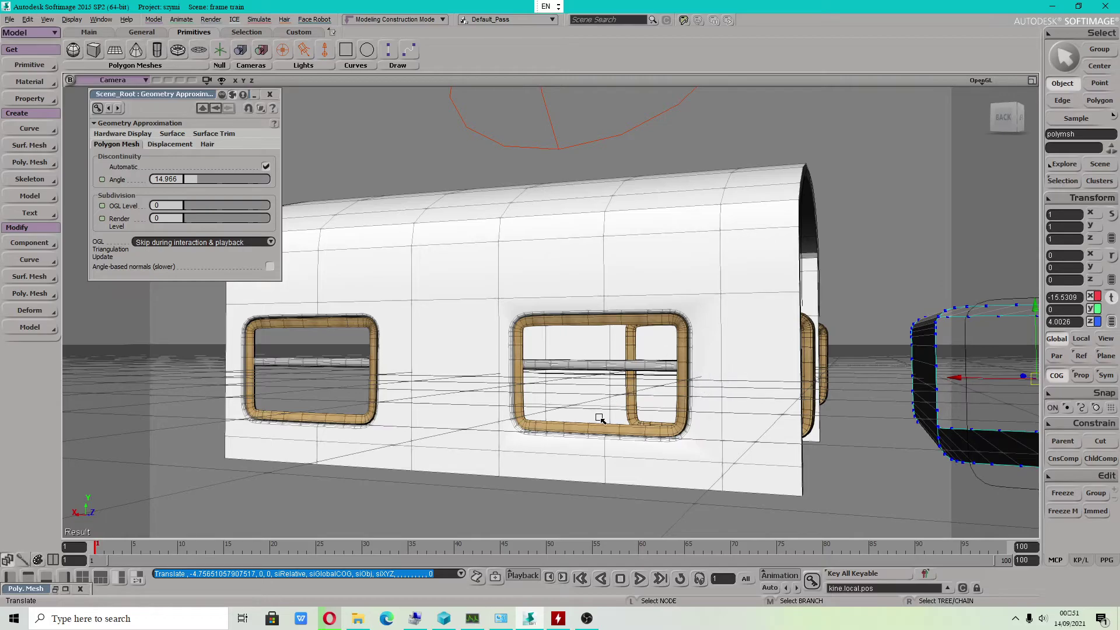
{"action": "key", "text": "s"}
{"action": "left_click_drag", "start_coordinate": [881, 330], "coordinate": [830, 356]}
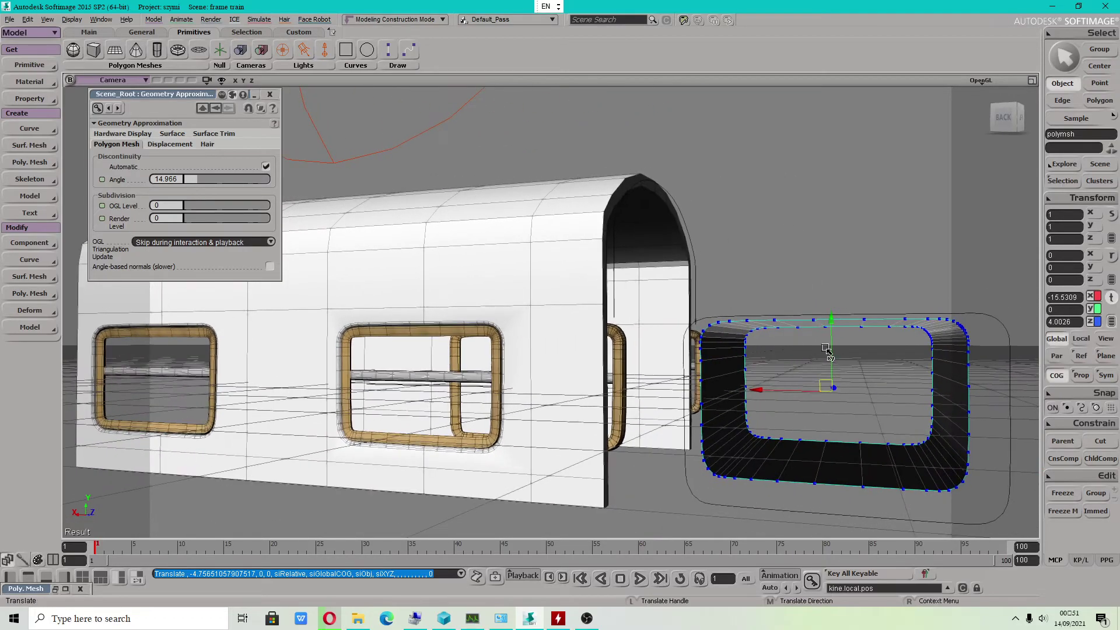
{"action": "key", "text": "s"}
{"action": "right_click_drag", "start_coordinate": [518, 308], "coordinate": [598, 331]}
{"action": "left_click_drag", "start_coordinate": [621, 311], "coordinate": [579, 313]}
{"action": "left_click_drag", "start_coordinate": [464, 307], "coordinate": [476, 349]}
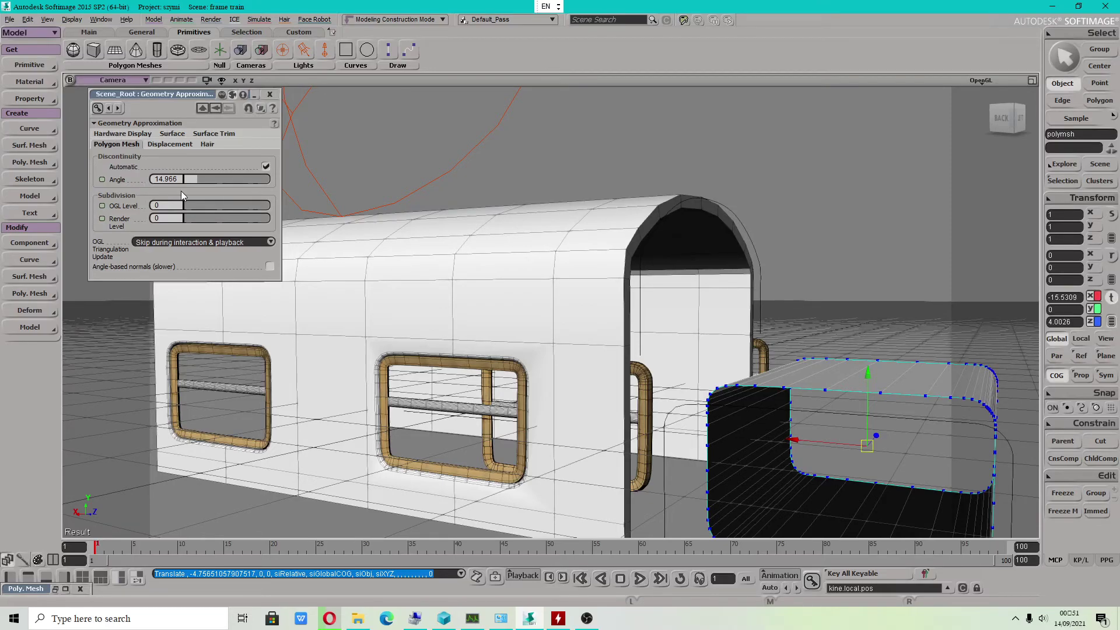
{"action": "key", "text": "s"}
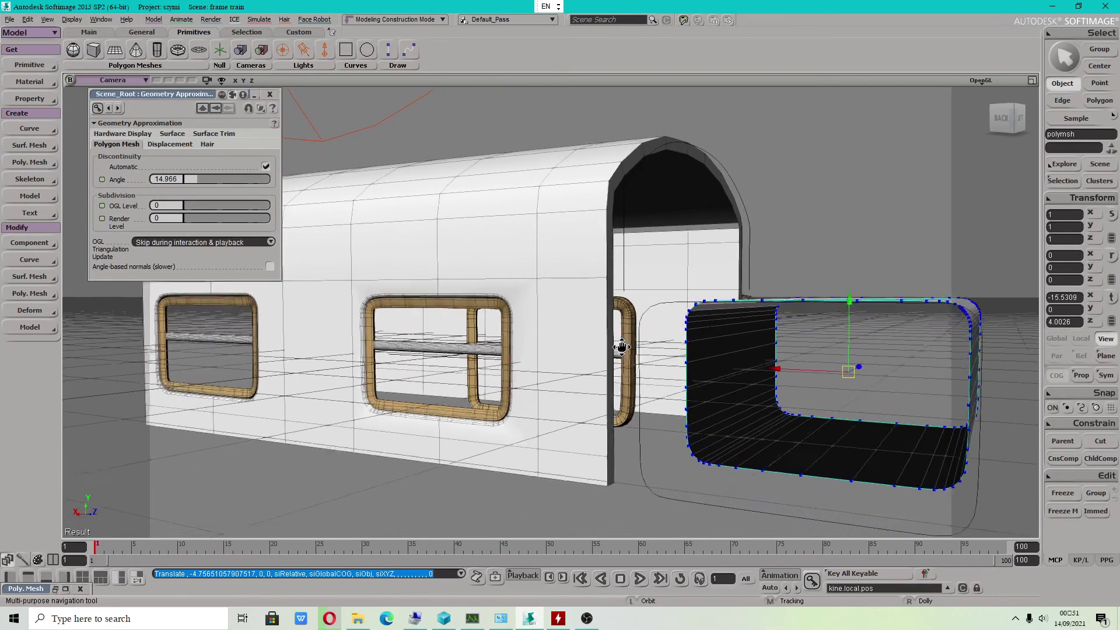